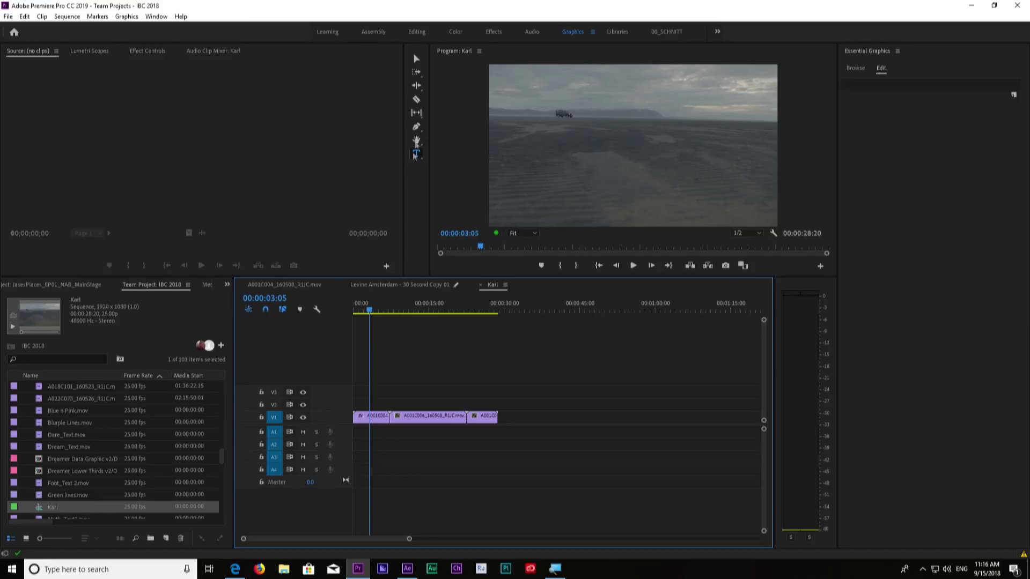
# Step: Add a text graphic reading "Truck Wide Shot" over the truck footage and select its clip on V2
pyautogui.click(417, 110)
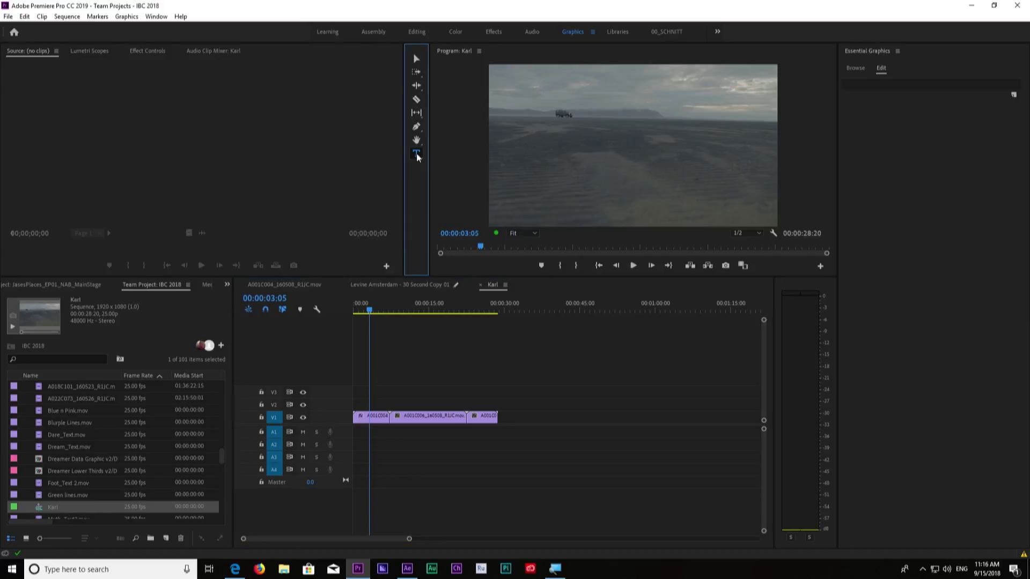
pyautogui.click(569, 156)
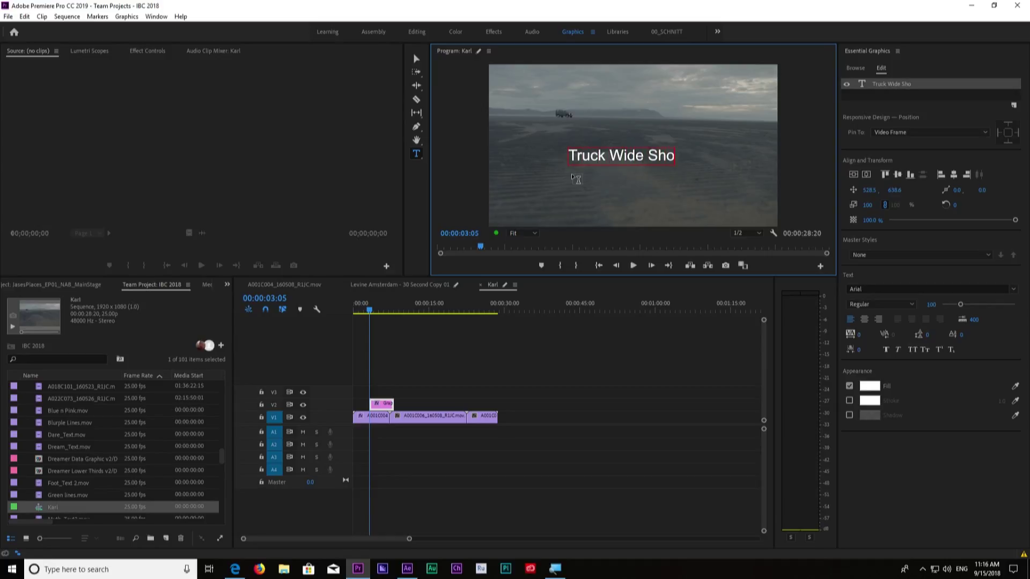
pyautogui.click(404, 409)
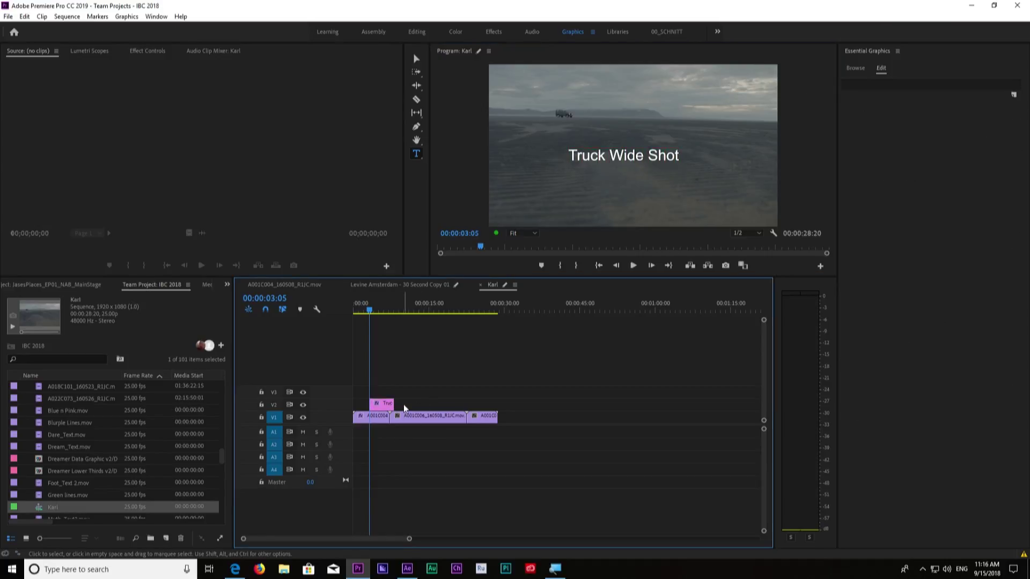
pyautogui.click(381, 404)
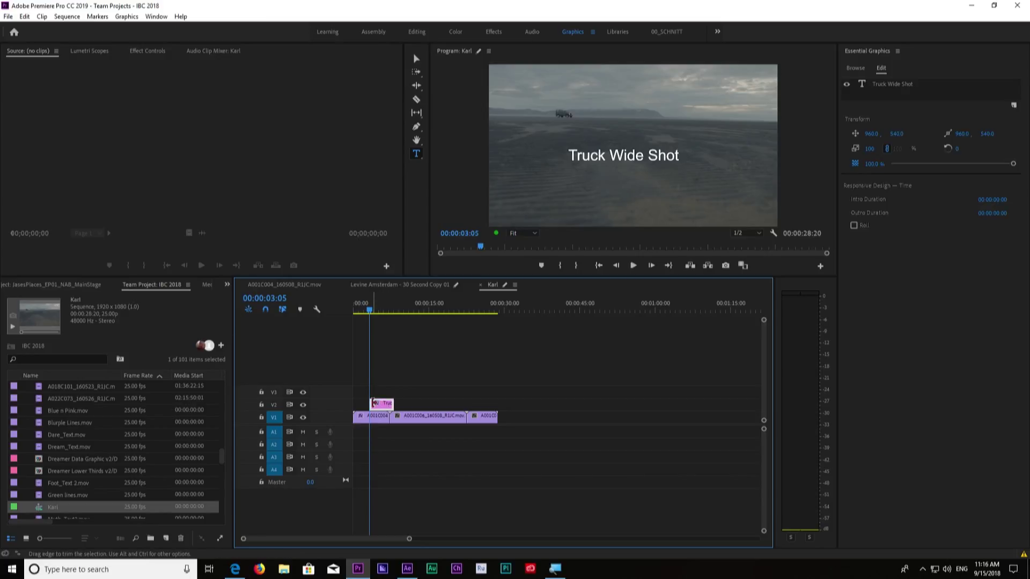
# Step: Share the edited sequence to the IBC 2018 team project with a comment describing the addition
pyautogui.press('=')
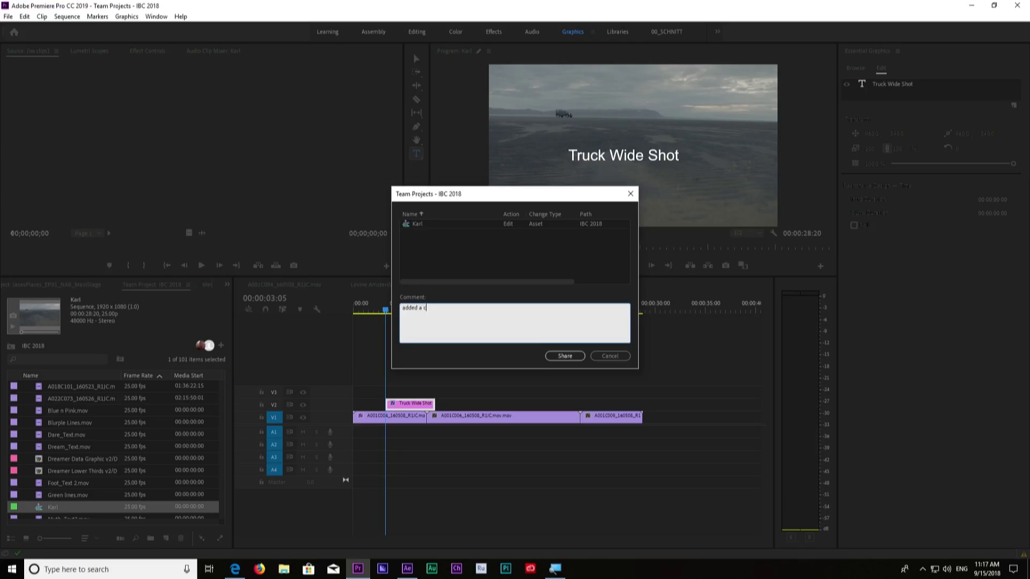
pyautogui.click(568, 358)
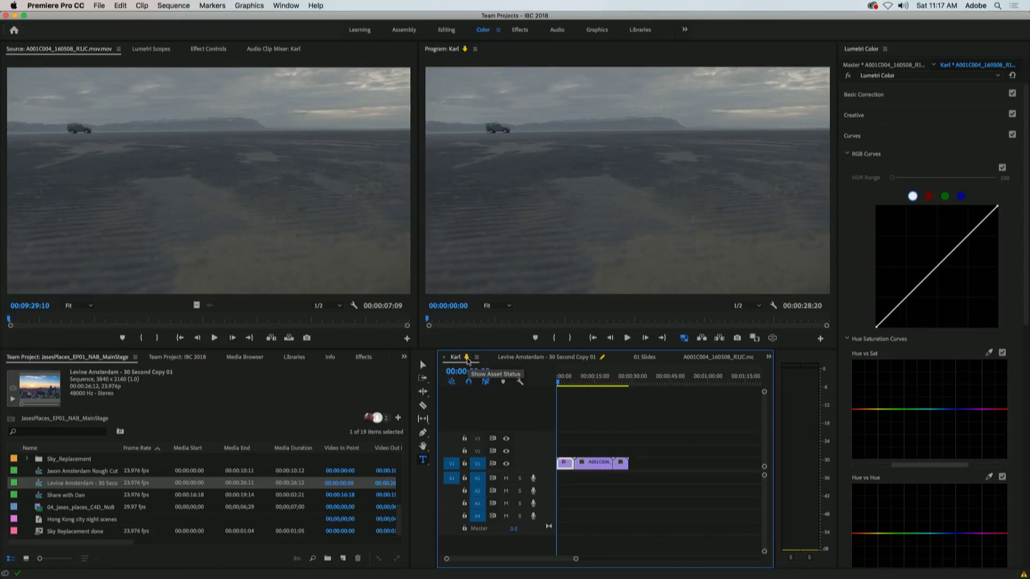
# Step: Switch to the IBC 2018 team project and place the A001C009_160508_R1JC clip on V2 above the second clip of the open sequence
pyautogui.click(467, 359)
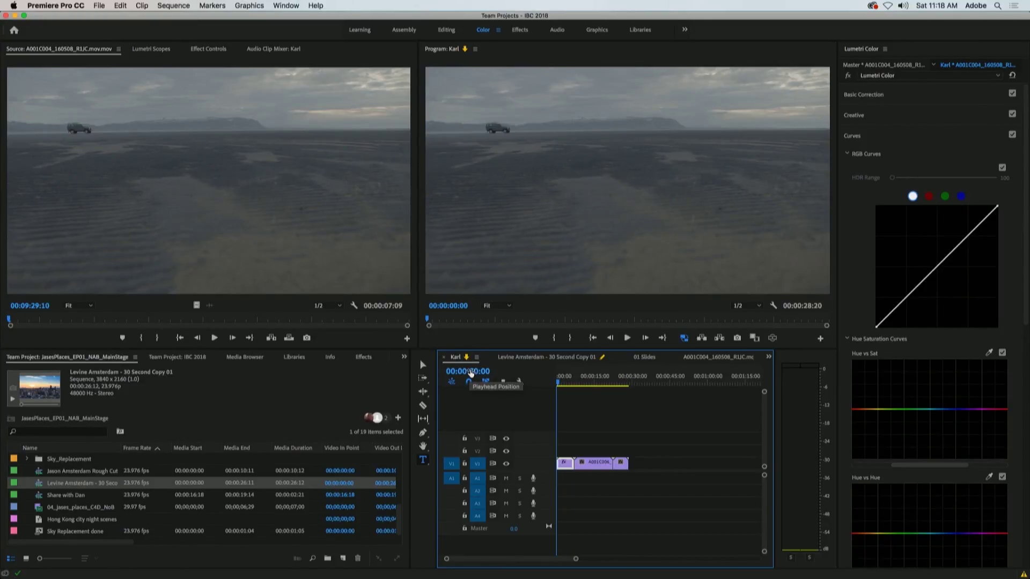
pyautogui.click(178, 357)
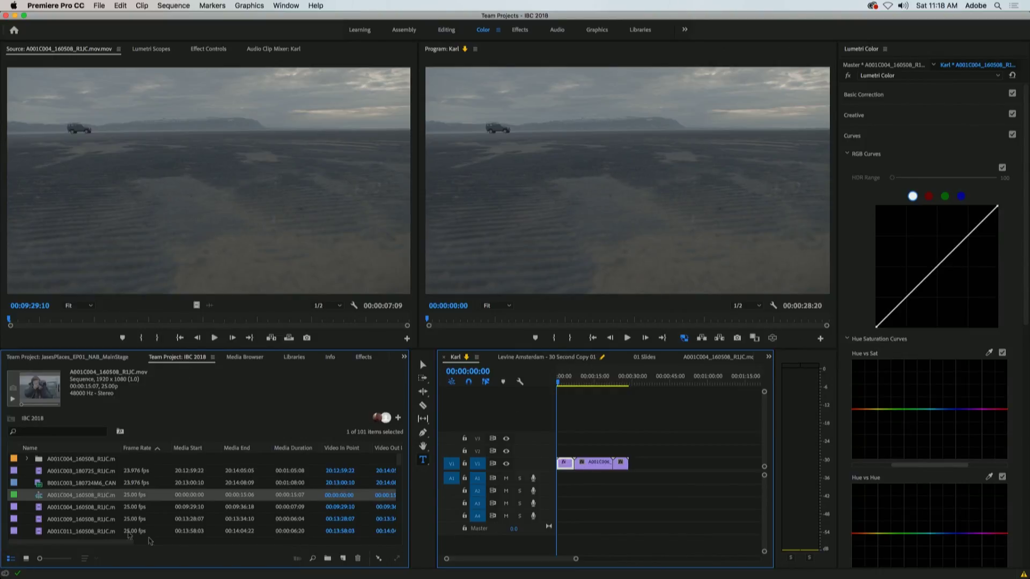
pyautogui.moveTo(41, 522); pyautogui.dragTo(584, 460)
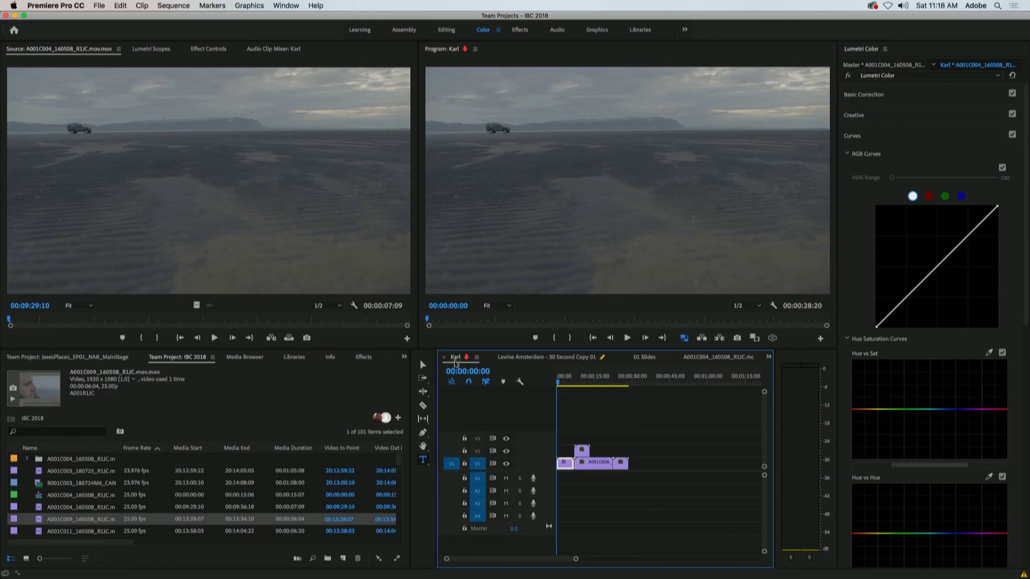
# Step: Check the edited sequence's asset status and get the latest changes of the team project
pyautogui.click(466, 360)
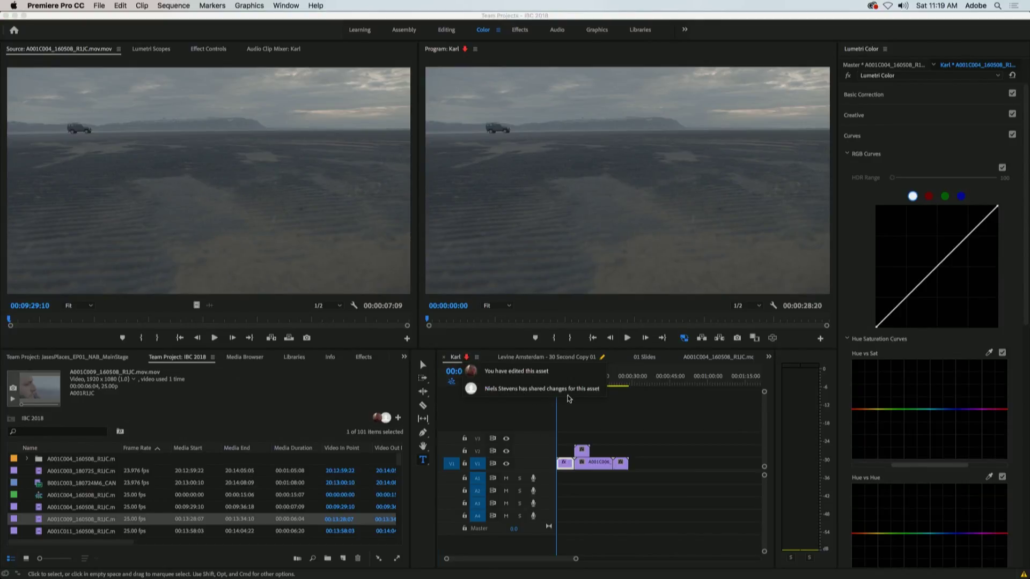
pyautogui.click(635, 502)
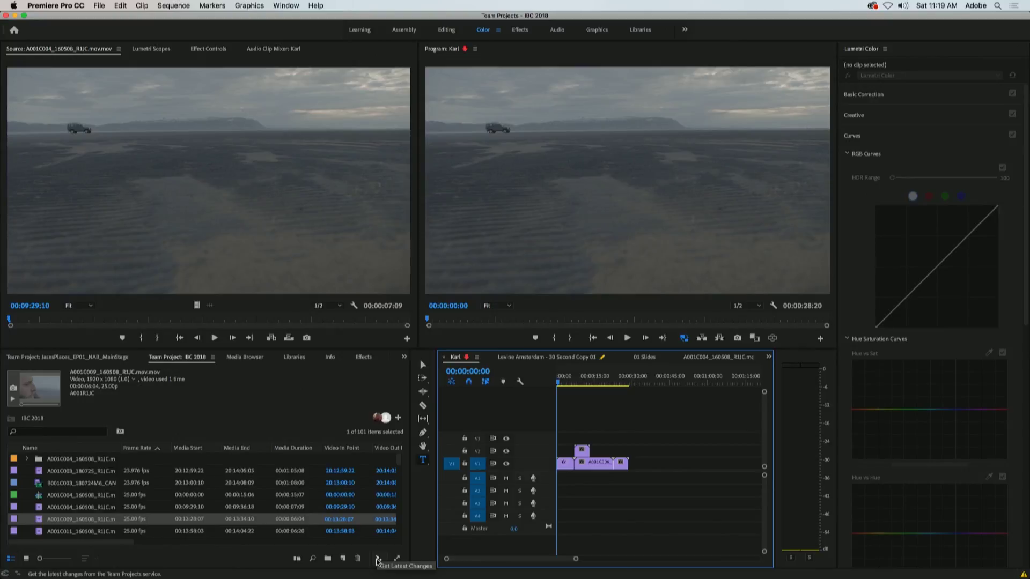
pyautogui.click(379, 560)
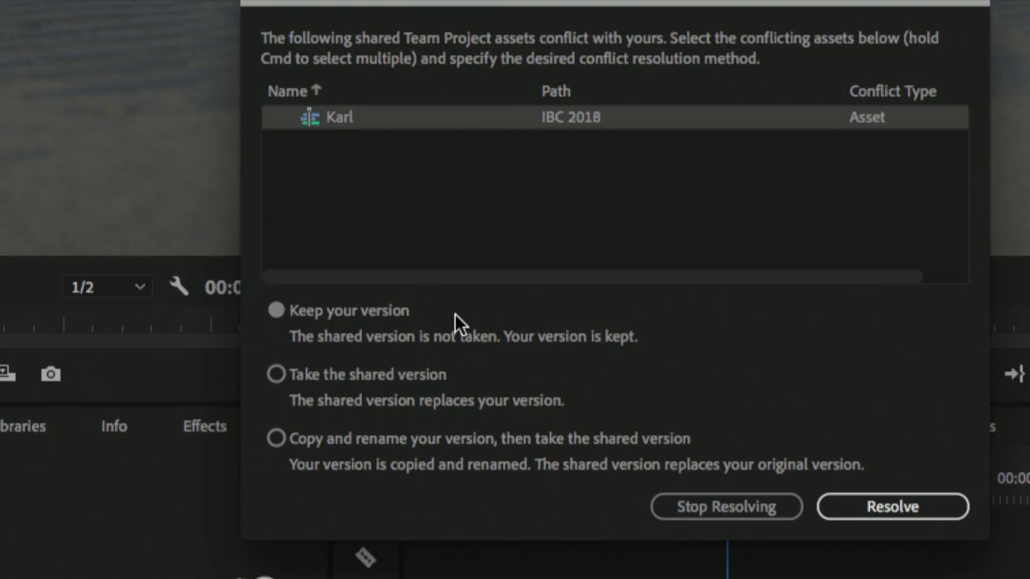
# Step: Resolve the sequence's conflict by replacing the local version with the shared version
pyautogui.click(278, 374)
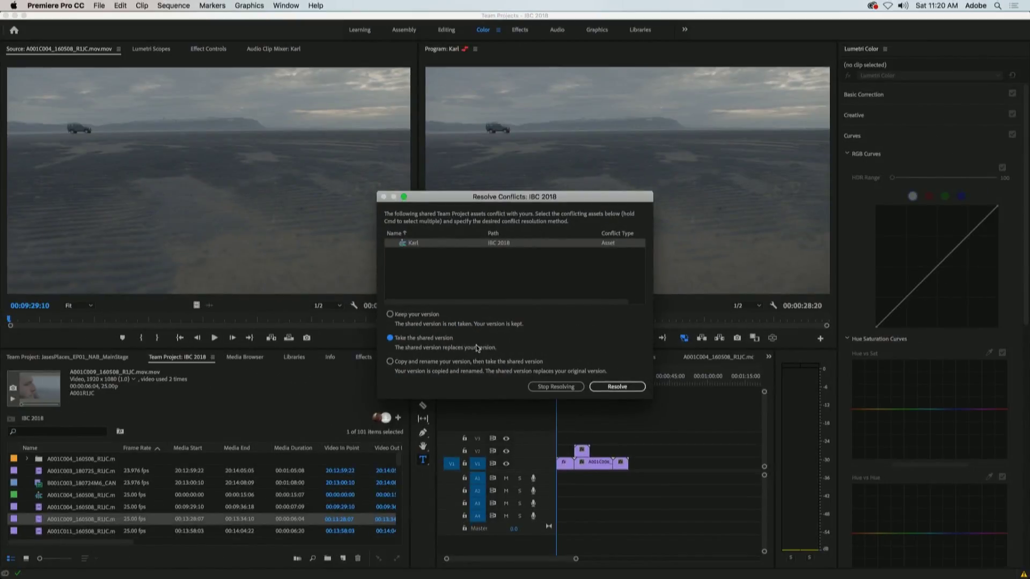
pyautogui.click(617, 387)
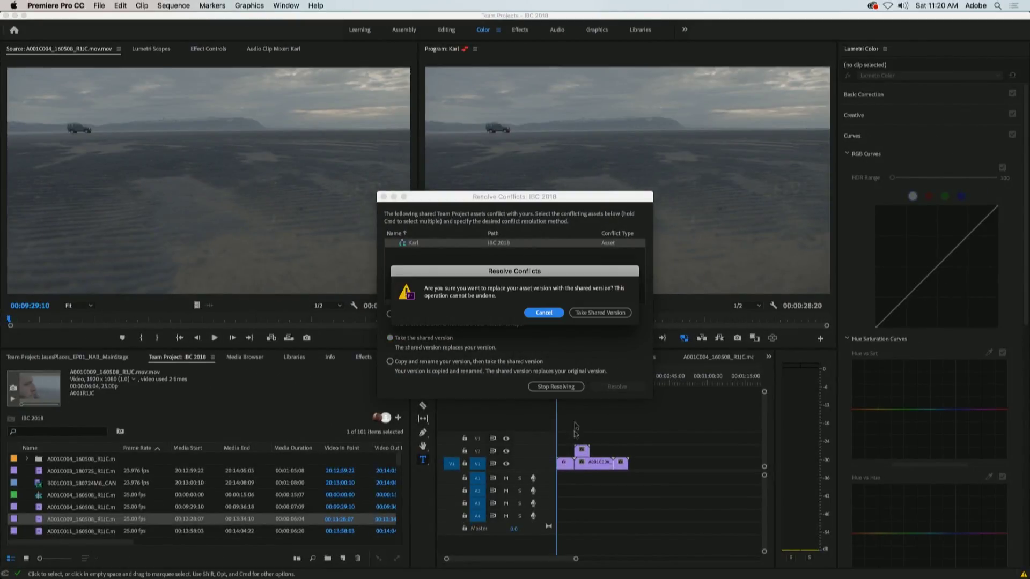
pyautogui.click(593, 314)
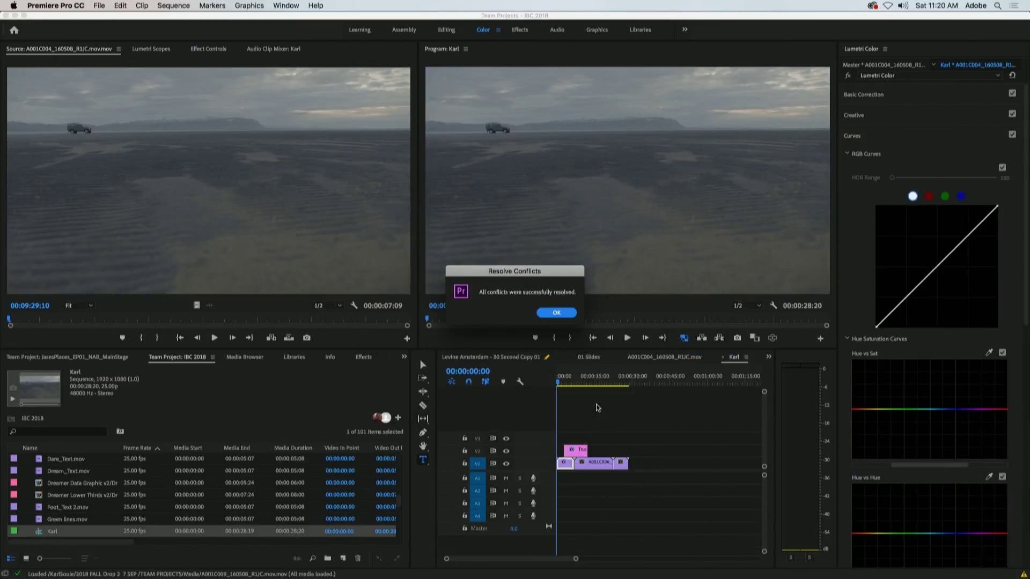
pyautogui.click(557, 313)
pyautogui.click(576, 382)
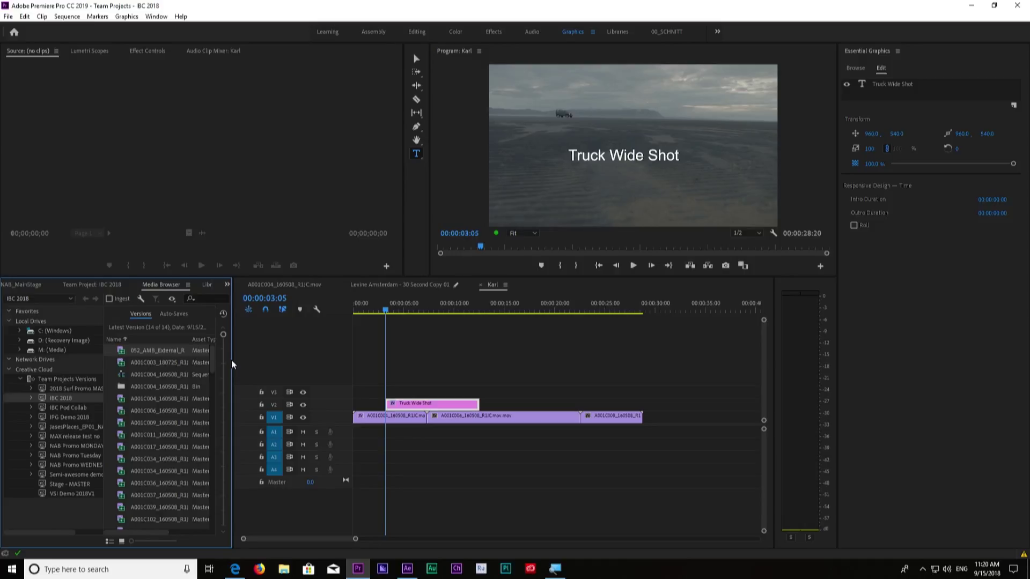
# Step: Widen the media browser and review the IBC 2018 project's shared versions back to the initial one, returning to the latest
pyautogui.moveTo(233, 361); pyautogui.dragTo(316, 366)
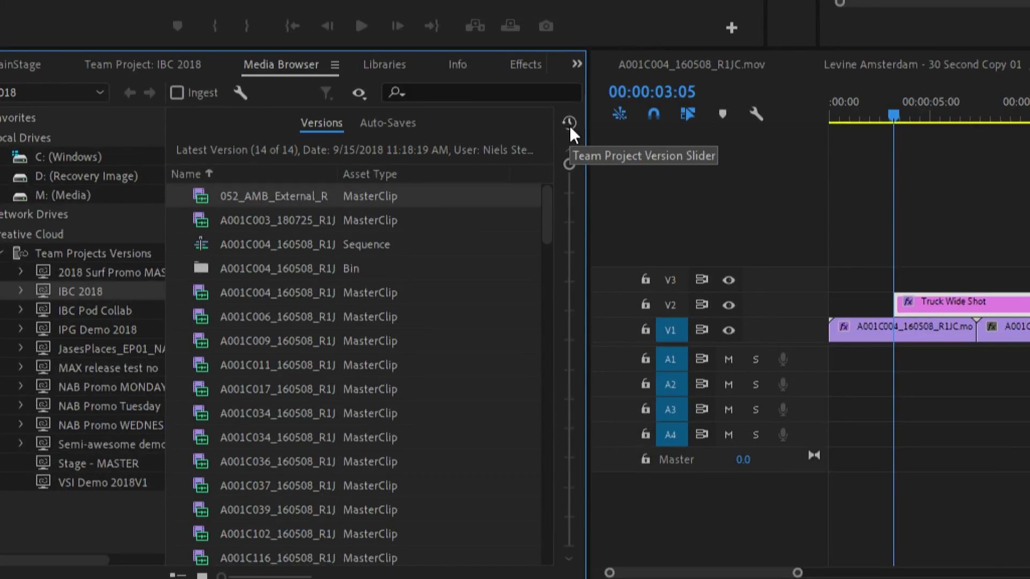
pyautogui.moveTo(573, 167)
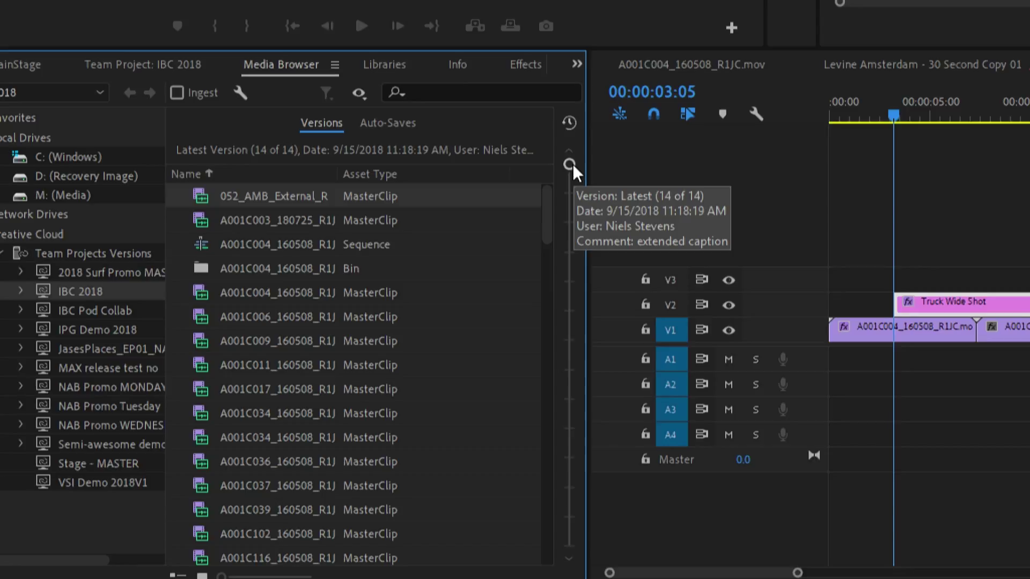
pyautogui.moveTo(572, 167); pyautogui.dragTo(585, 306)
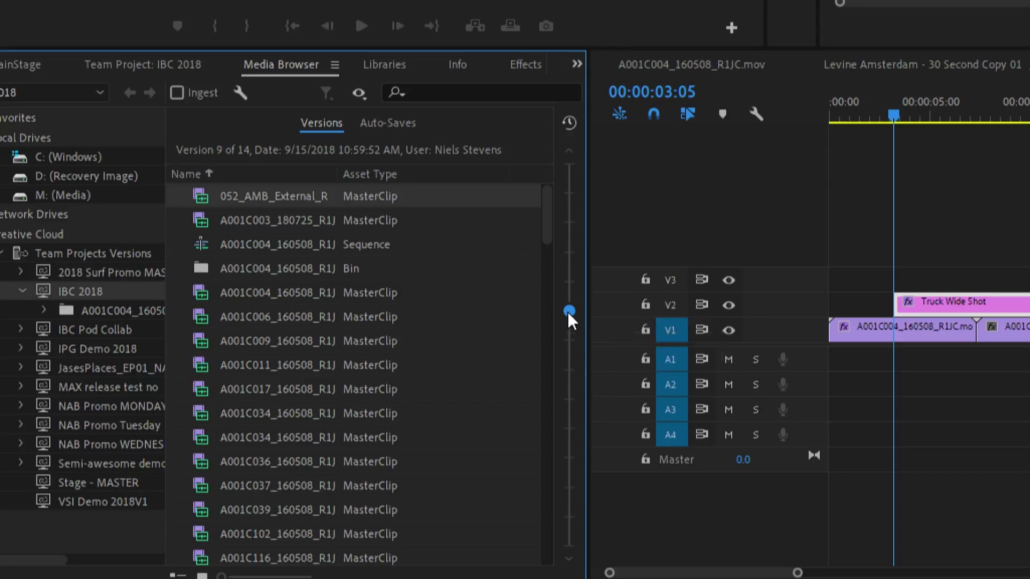
pyautogui.moveTo(569, 315); pyautogui.dragTo(569, 402)
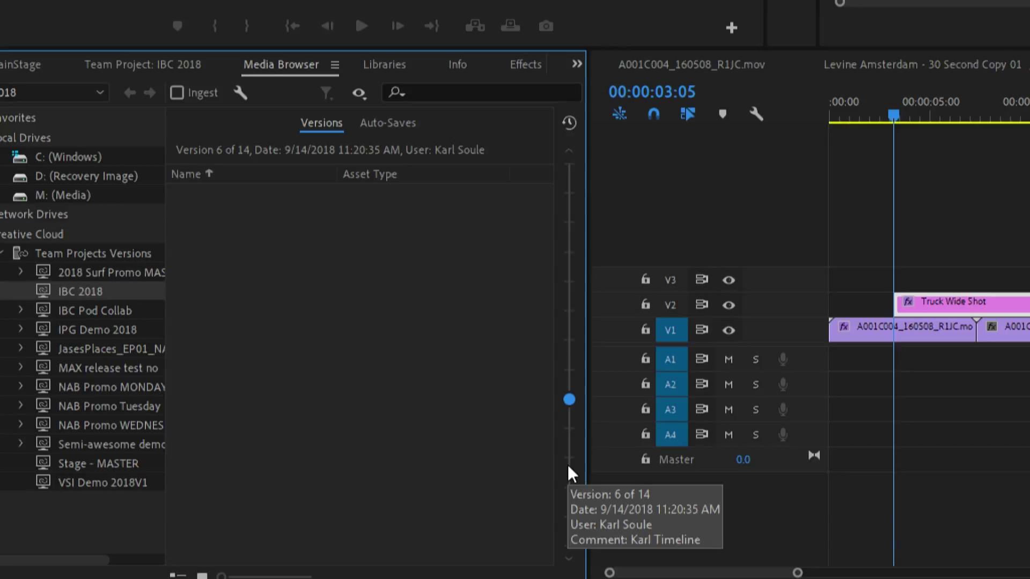
pyautogui.moveTo(574, 428); pyautogui.dragTo(571, 545)
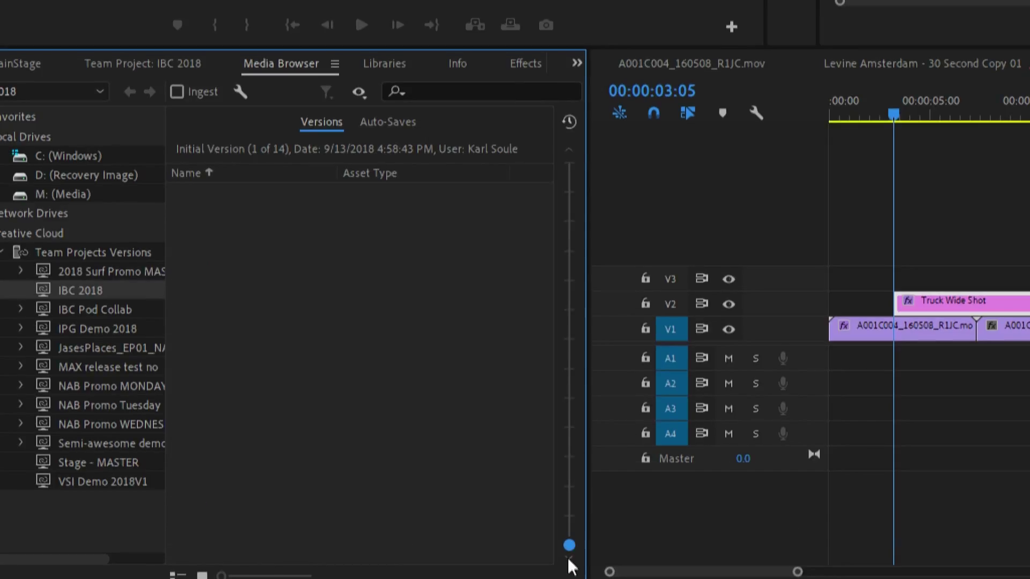
pyautogui.moveTo(572, 547); pyautogui.dragTo(571, 520)
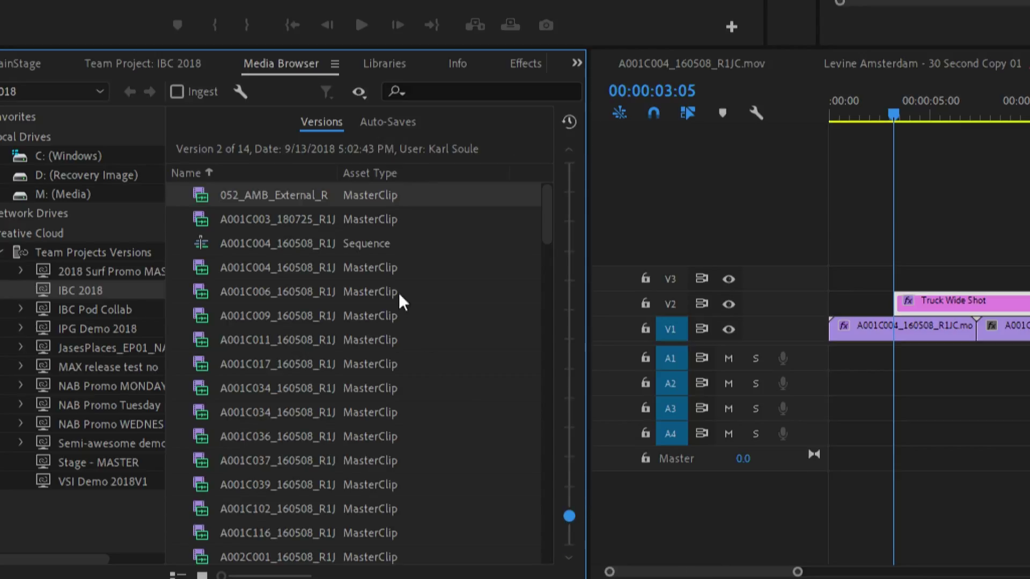
pyautogui.moveTo(568, 521)
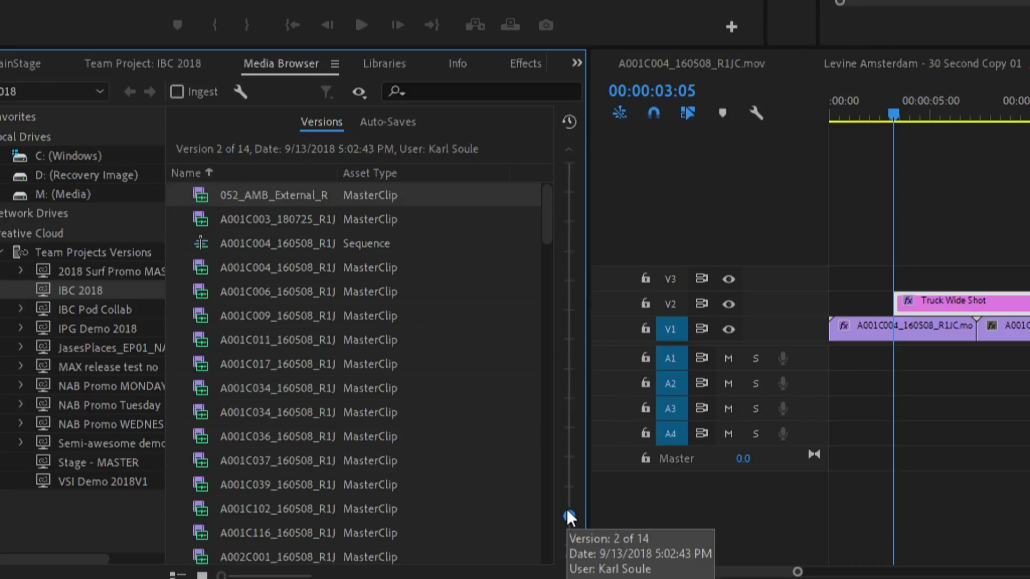
pyautogui.moveTo(569, 515); pyautogui.dragTo(569, 163)
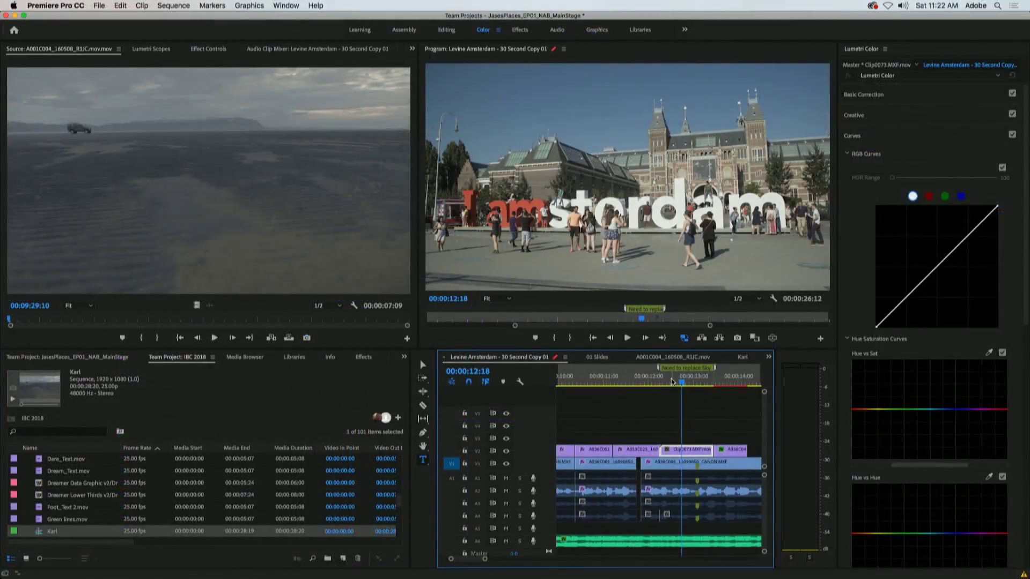
# Step: Save the JasesPlaces_EP01_NAB_MainStage team project
pyautogui.press('super+s')
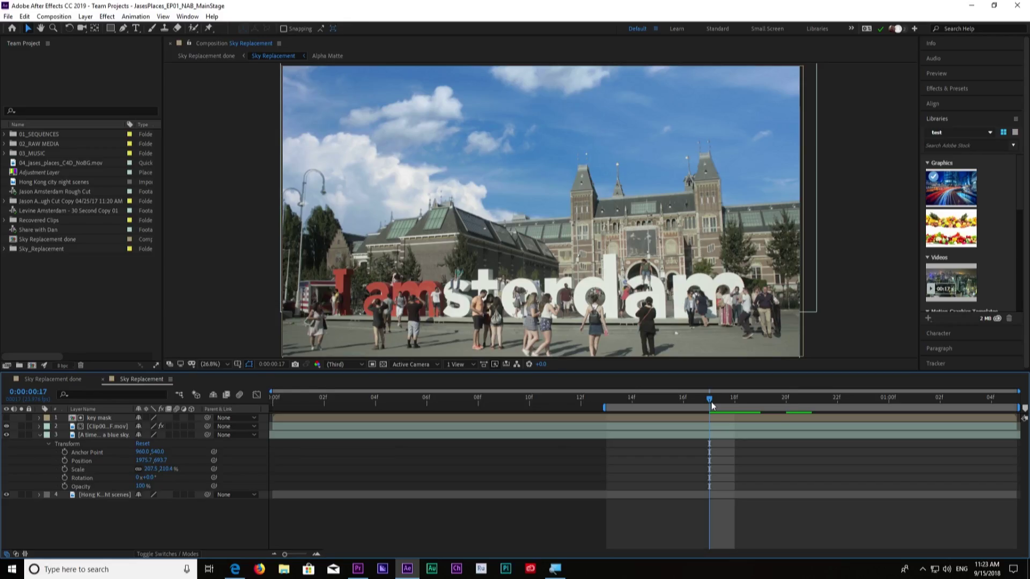
# Step: Switch to After Effects and apply the Lumetri Color effect to the blue sky timelapse layer in the Sky Replacement composition
pyautogui.moveTo(712, 402)
pyautogui.mouseDown()
pyautogui.moveTo(633, 405)
pyautogui.moveTo(702, 407)
pyautogui.mouseUp()
pyautogui.click(947, 88)
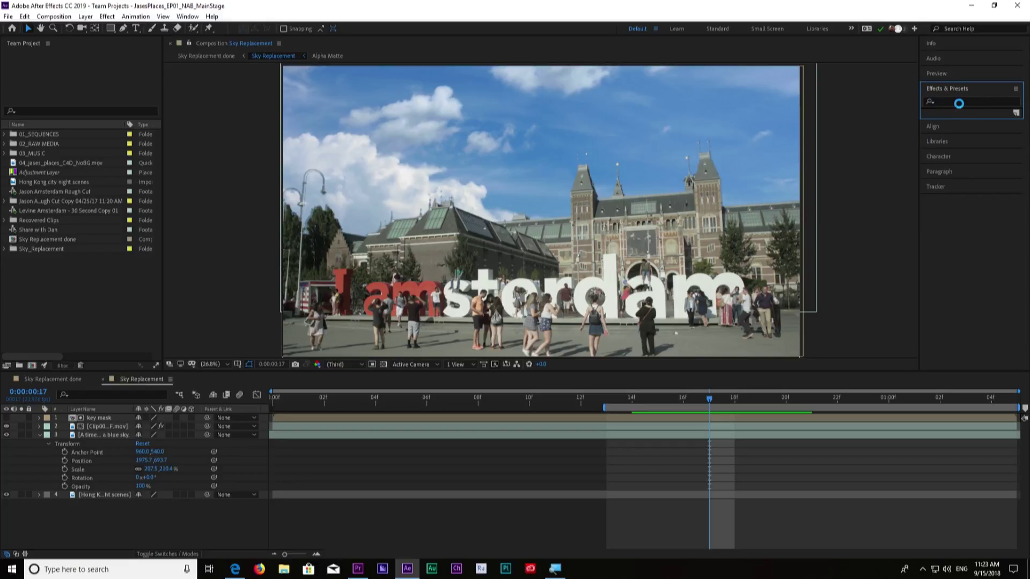
pyautogui.click(959, 102)
pyautogui.write('lumetri')
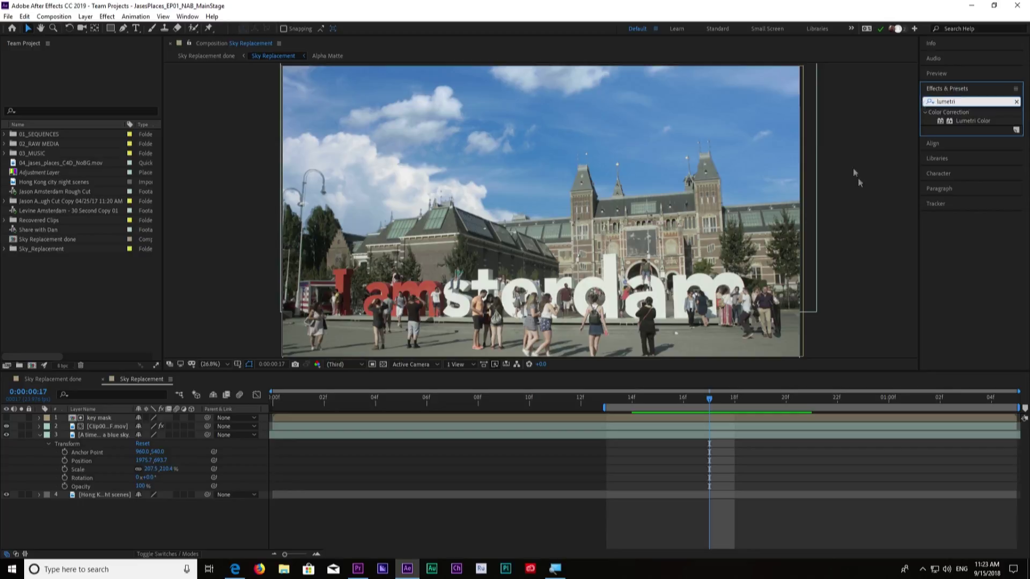
pyautogui.moveTo(943, 120); pyautogui.dragTo(604, 436)
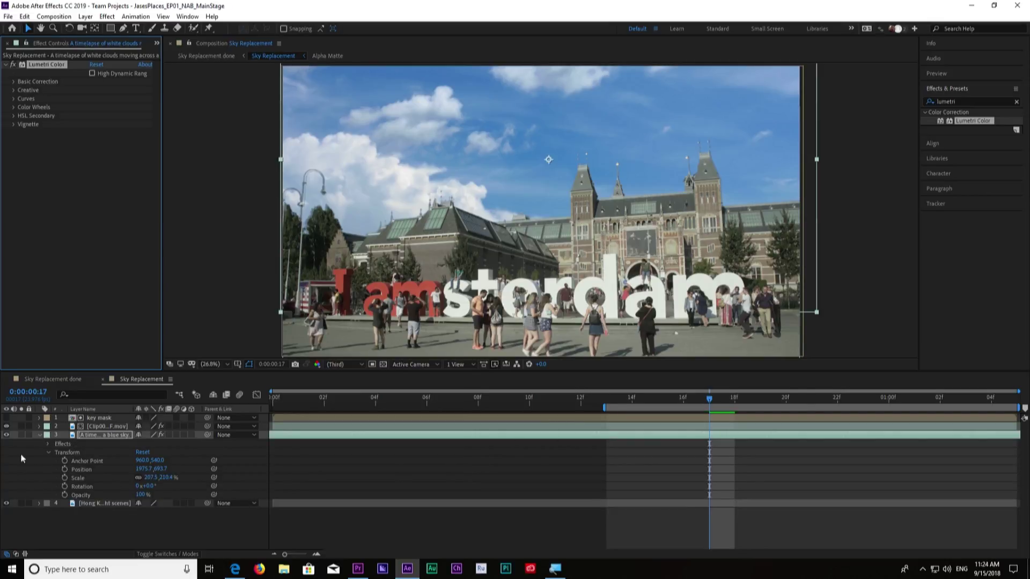
# Step: Sample the sky's blue for Lumetri Color's Hue vs Sat curve and raise that hue's saturation to the top of the graph
pyautogui.click(48, 455)
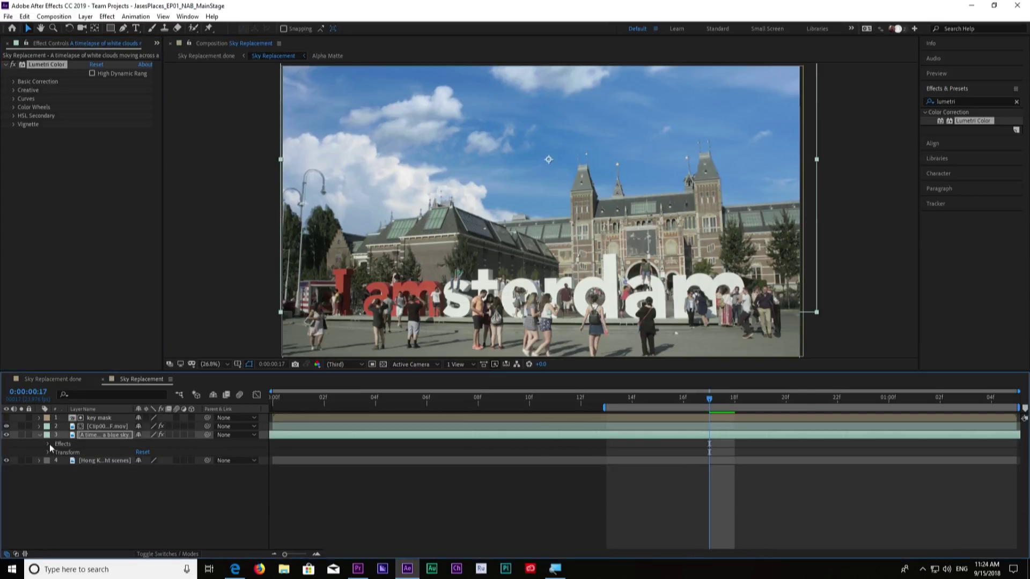
pyautogui.click(49, 444)
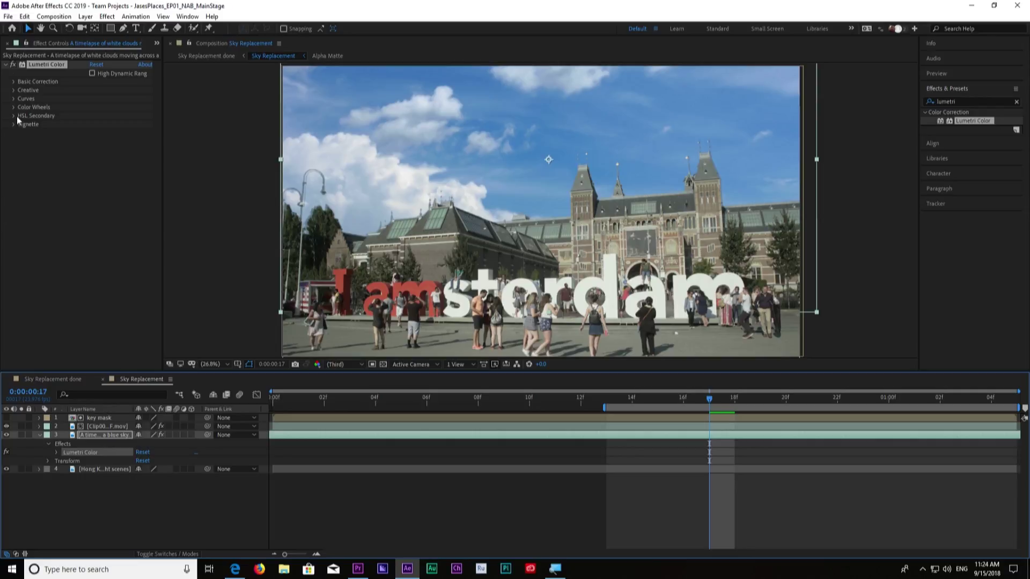
pyautogui.click(14, 99)
pyautogui.moveTo(158, 101); pyautogui.dragTo(154, 155)
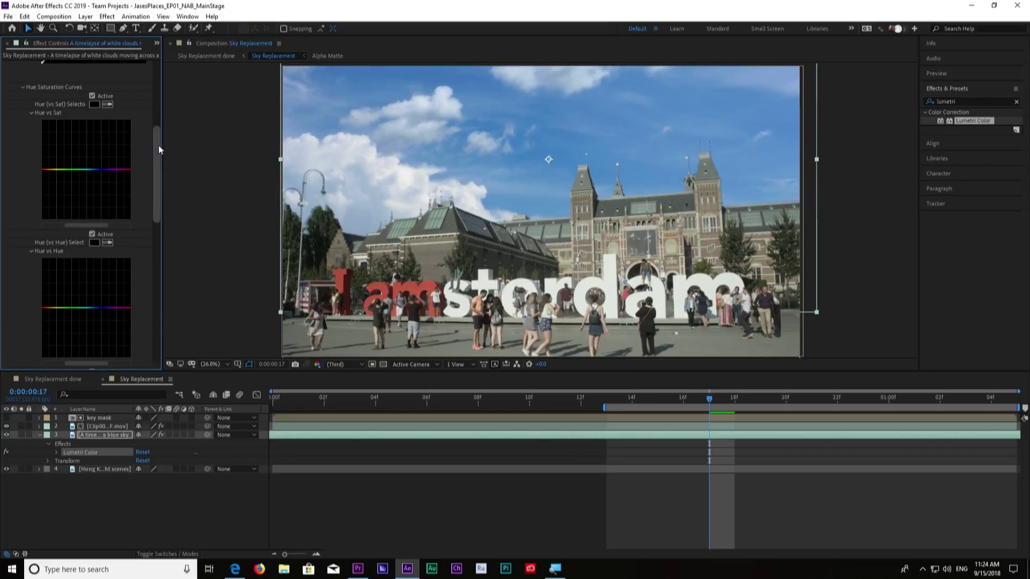
pyautogui.click(95, 104)
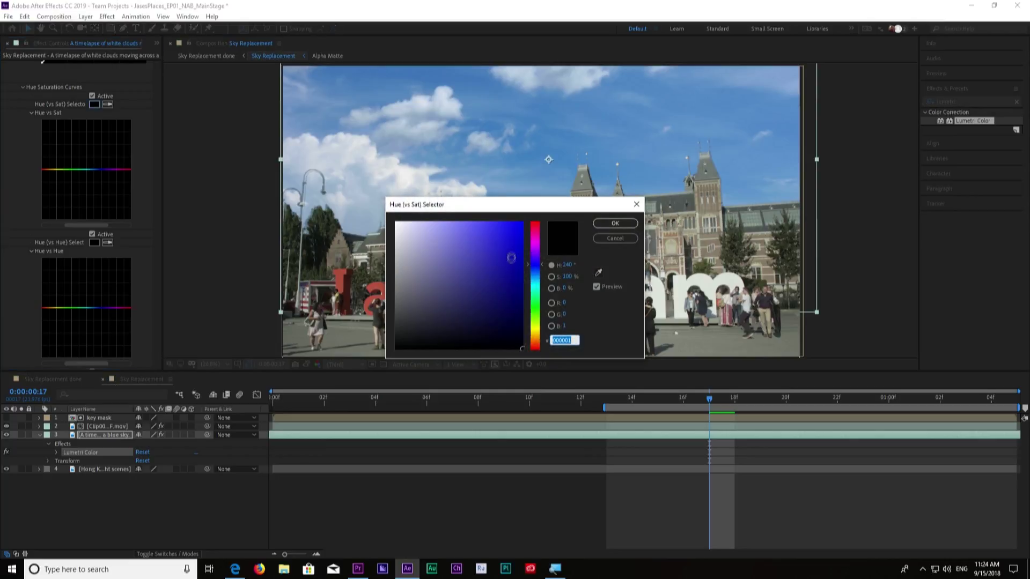
pyautogui.click(601, 224)
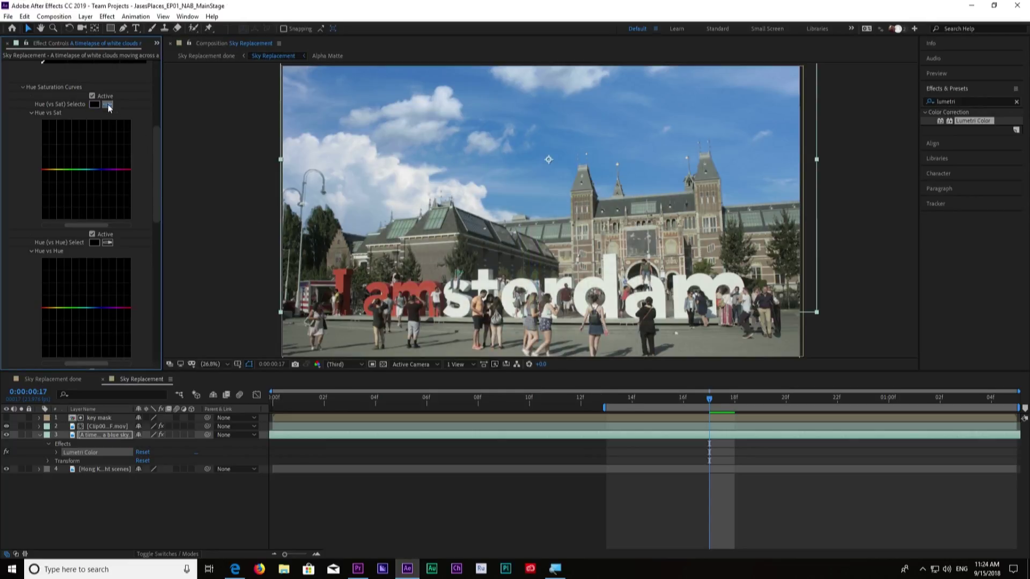
pyautogui.click(590, 113)
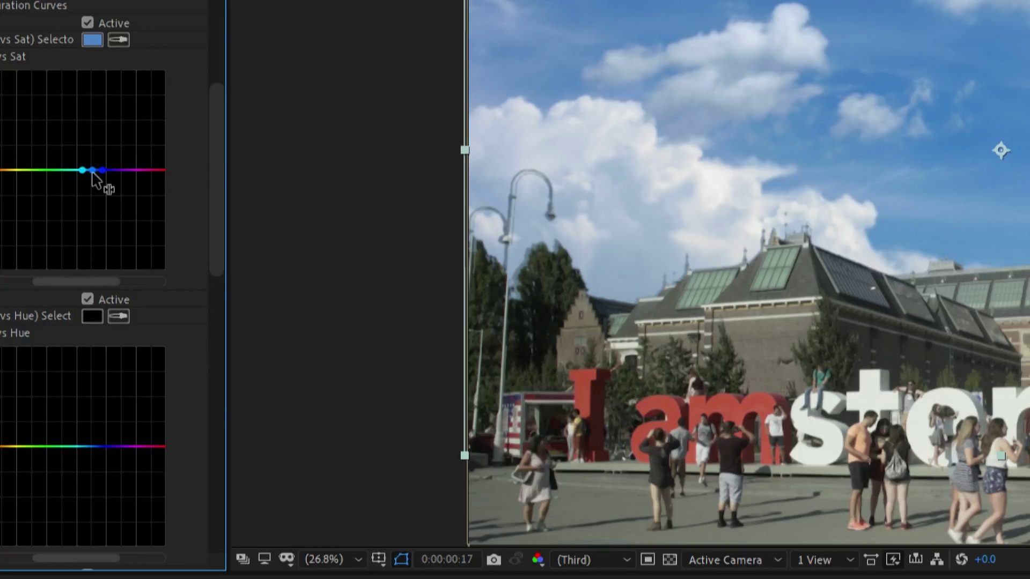
pyautogui.moveTo(92, 171); pyautogui.dragTo(95, 71)
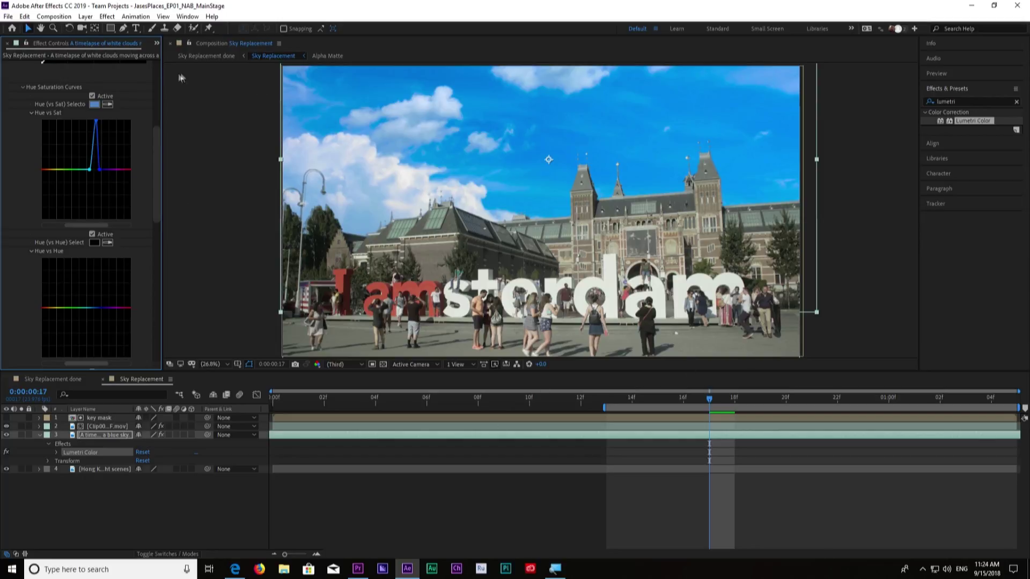
# Step: Share the sky replacement edits to the JasesPlaces_EP01_NAB_MainStage team project with a short comment
pyautogui.click(156, 42)
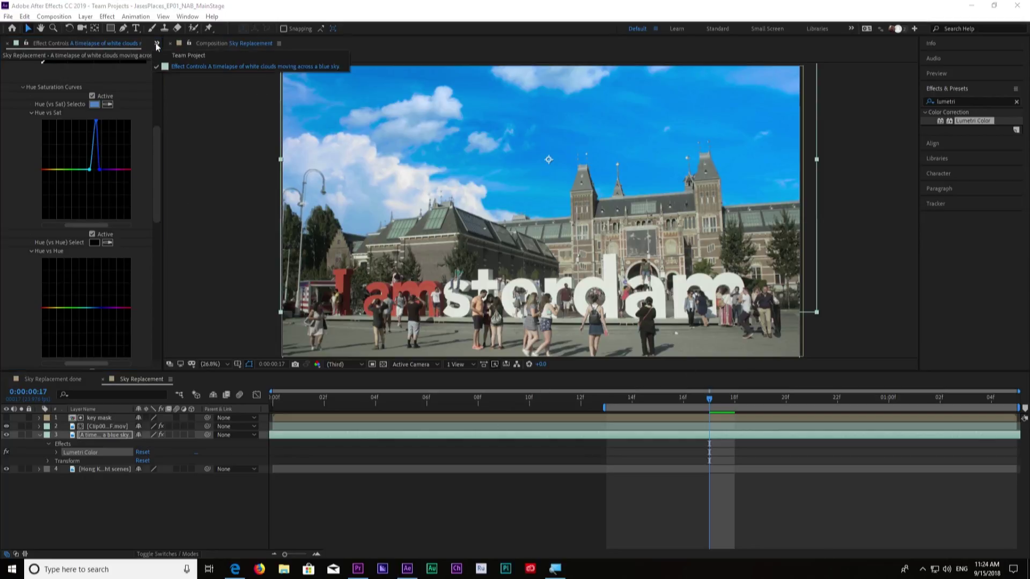
pyautogui.click(183, 56)
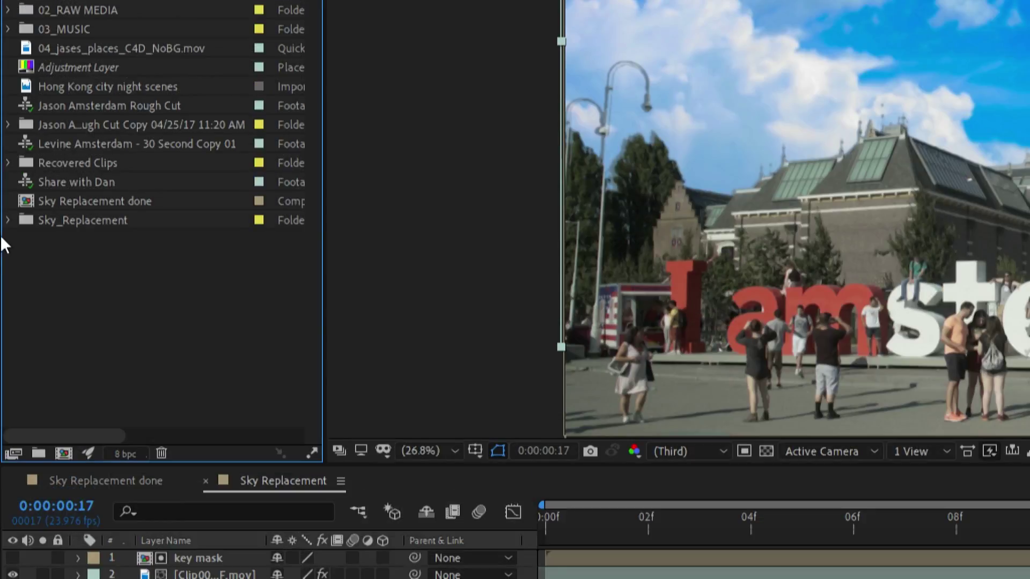
pyautogui.click(311, 454)
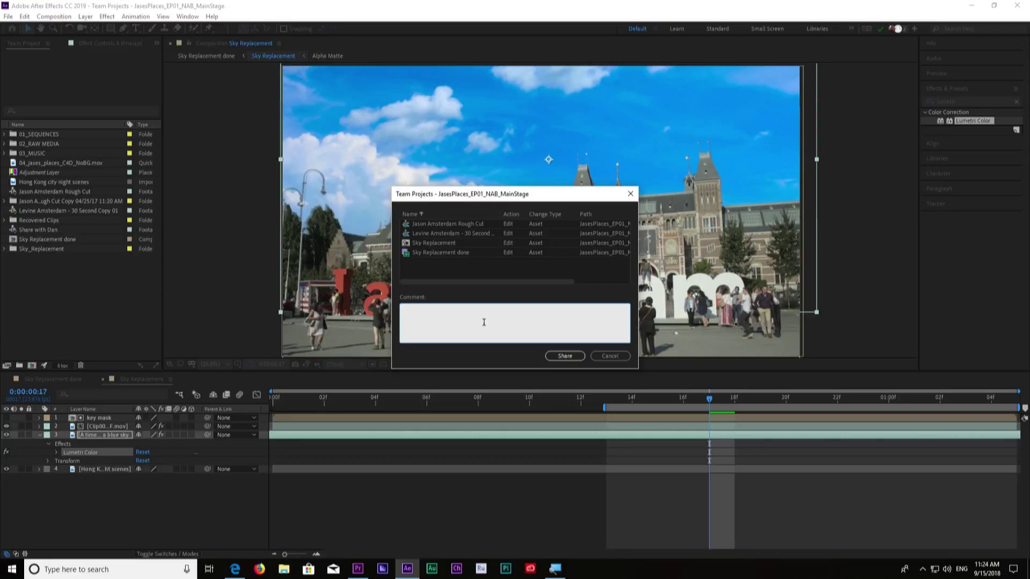
pyautogui.write('ma')
pyautogui.click(561, 356)
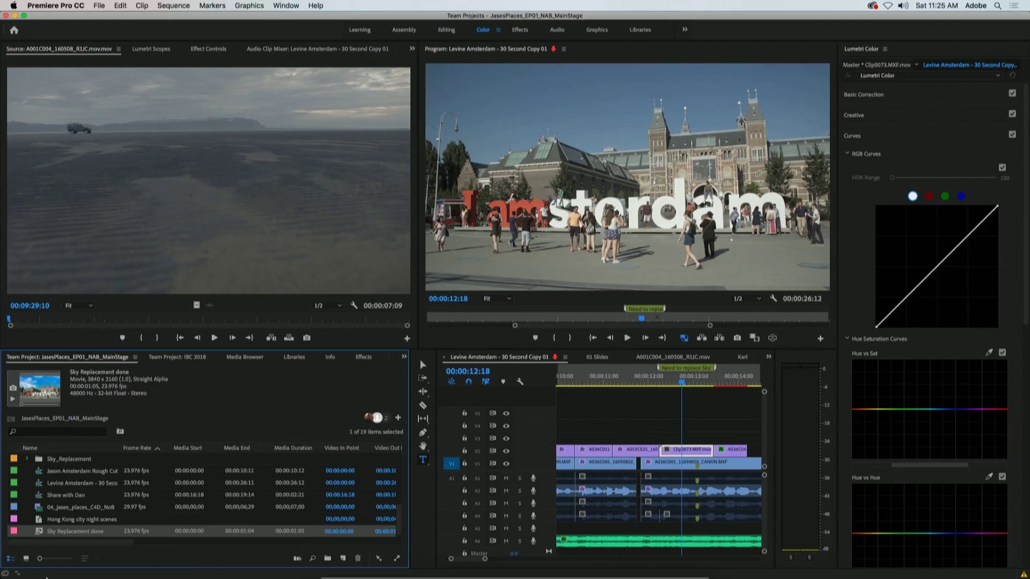
# Step: Switch to Premiere Pro, get the latest shared changes and choose to take the shared version for the conflict
pyautogui.click(378, 559)
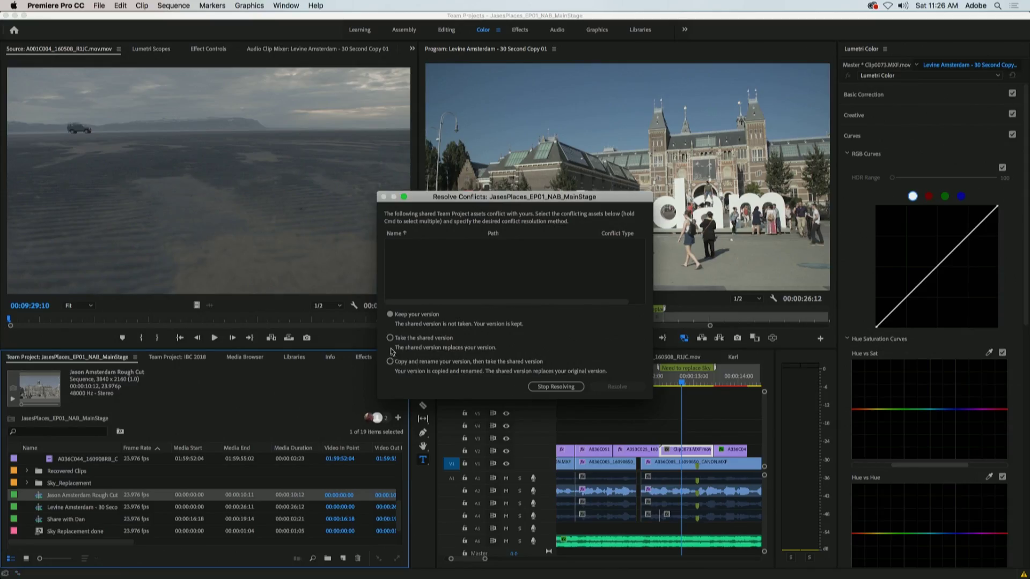
pyautogui.click(390, 338)
pyautogui.click(563, 388)
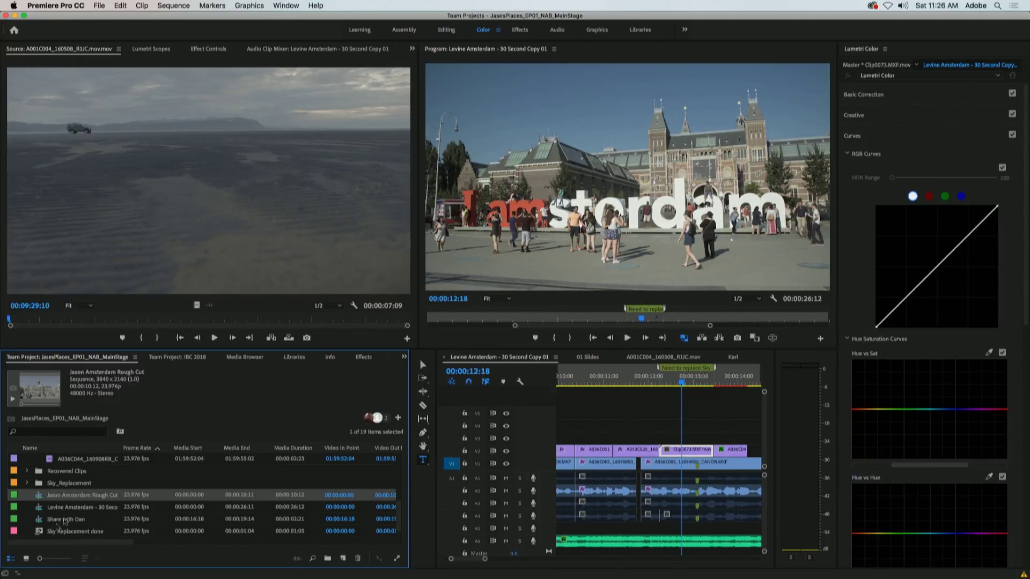
# Step: Load the Sky Replacement done composition in the source monitor and place it above the Clip0073.MXF clip in the 30-second Amsterdam sequence
pyautogui.click(39, 533)
pyautogui.doubleClick(39, 532)
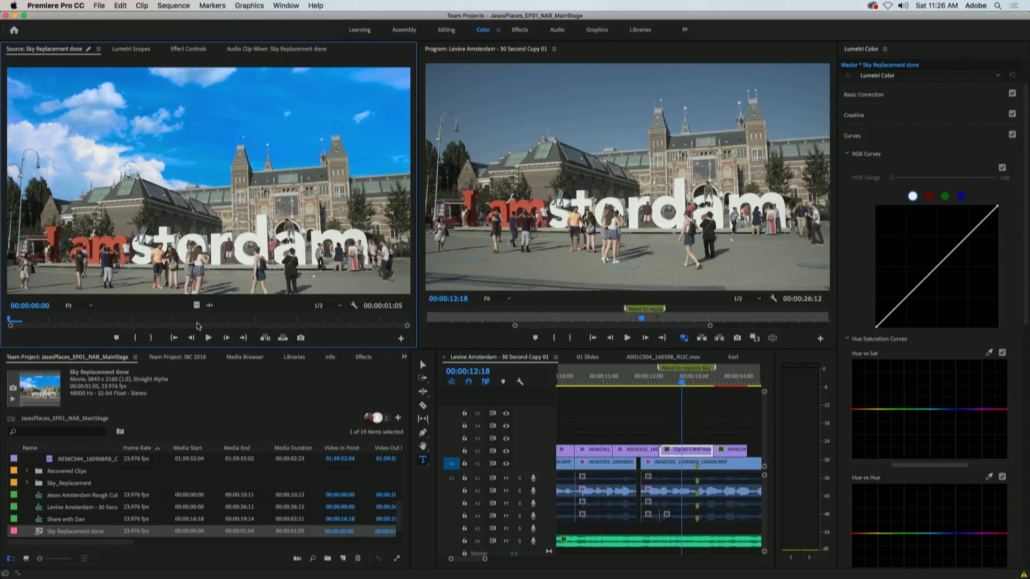
pyautogui.moveTo(375, 279); pyautogui.dragTo(621, 406)
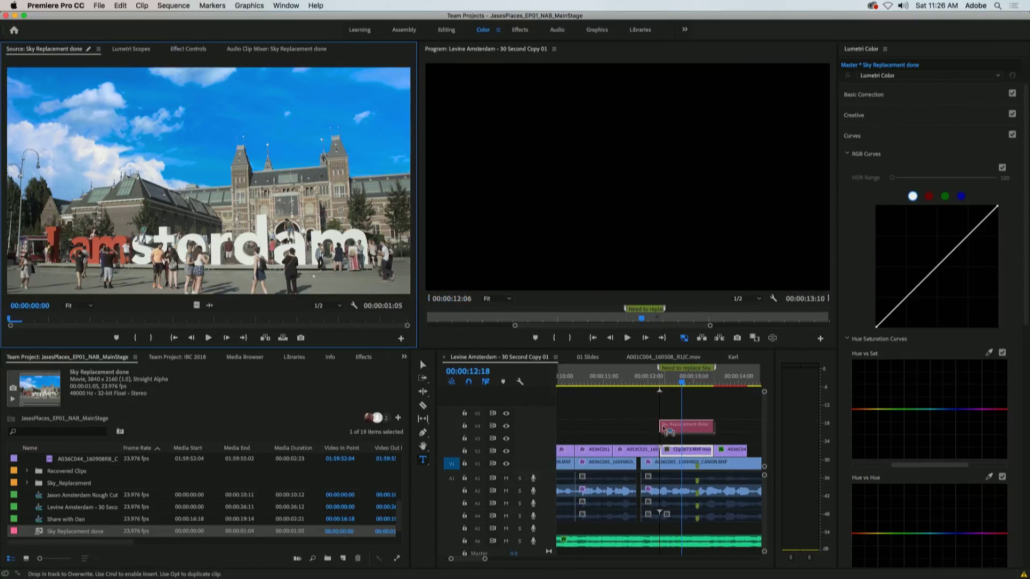
pyautogui.moveTo(664, 435); pyautogui.dragTo(662, 432)
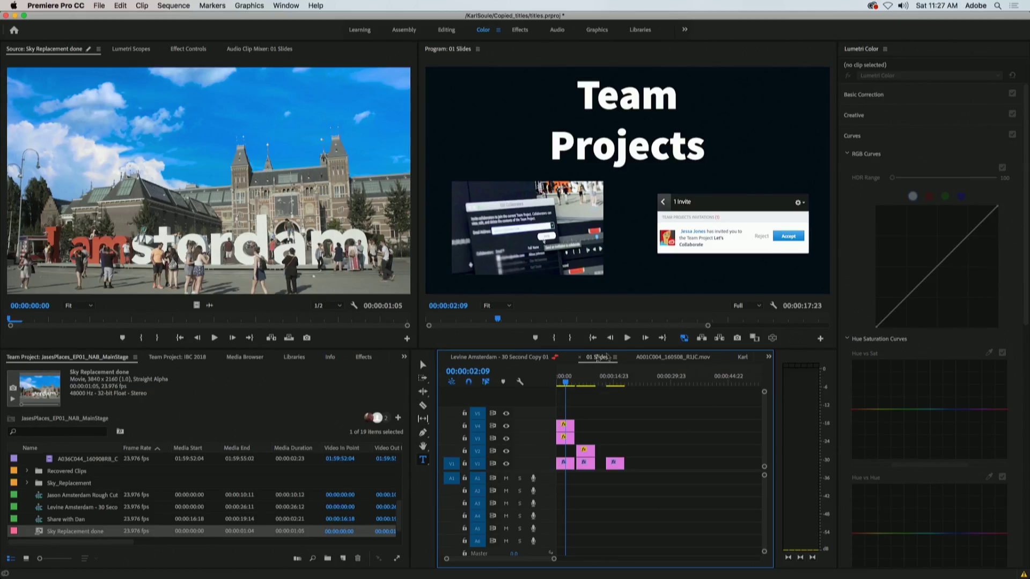
# Step: Show the Shared Projects slide in the 01 Slides sequence and bring up the MASTER collaboration project_1 project
pyautogui.click(585, 378)
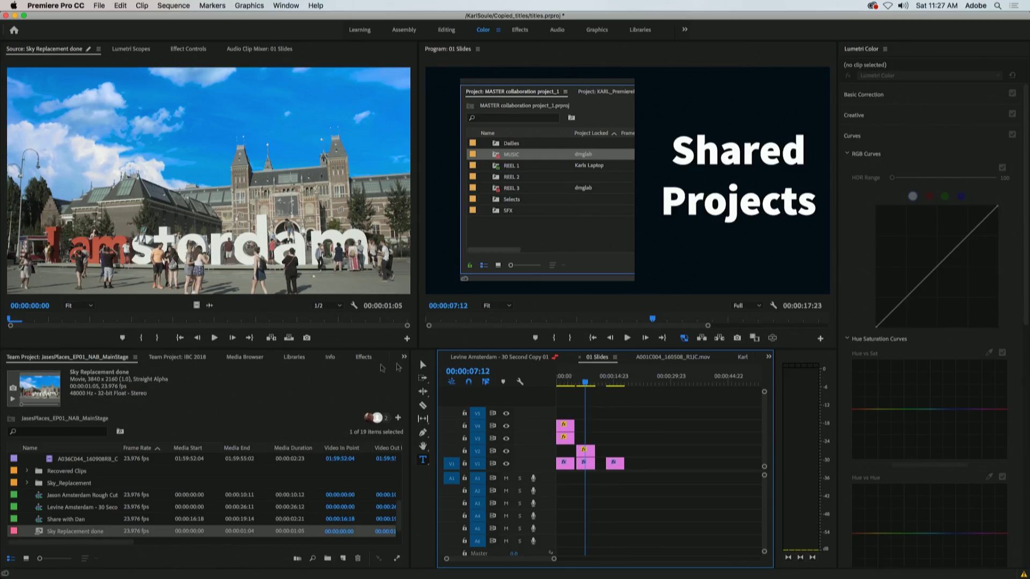
pyautogui.click(403, 358)
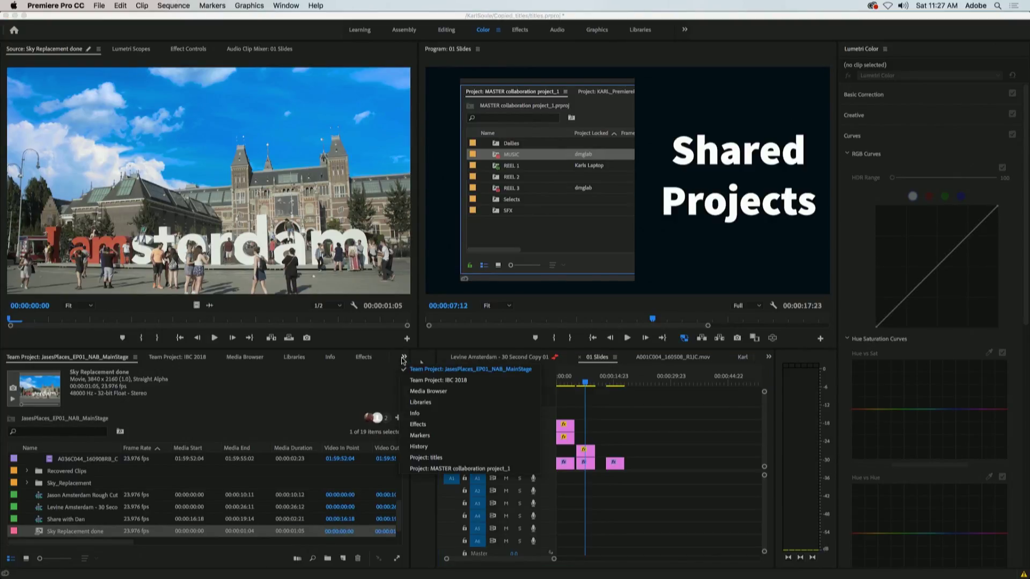
pyautogui.click(428, 469)
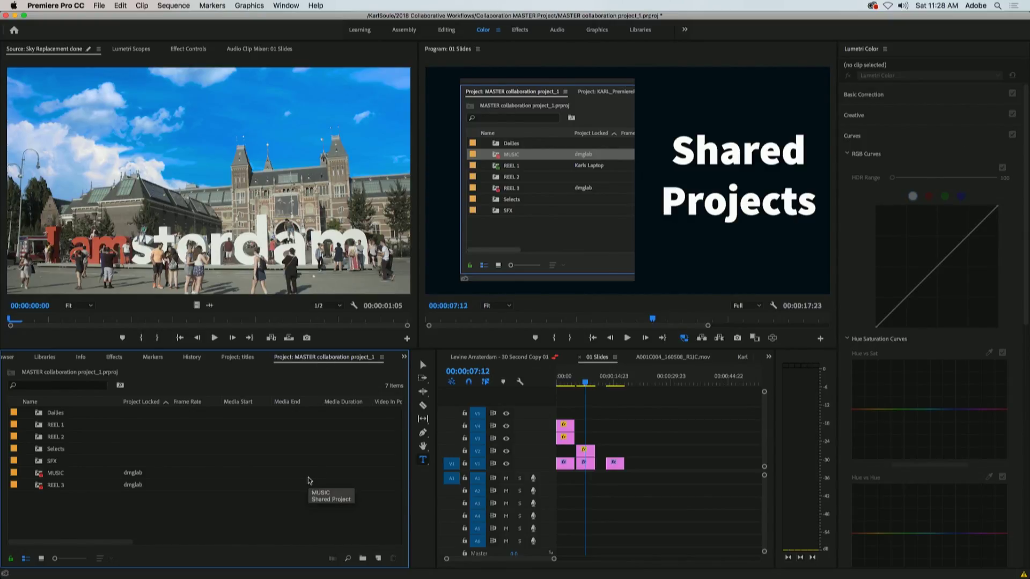
# Step: Review the project locking options in the Collaboration preferences without changing them
pyautogui.click(104, 5)
pyautogui.moveTo(80, 5)
pyautogui.moveTo(83, 35)
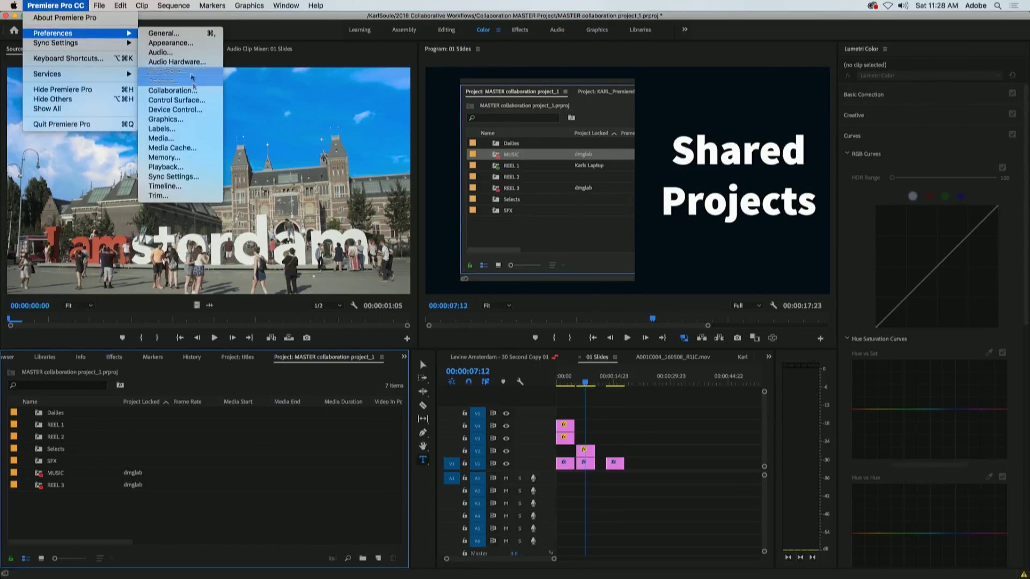
pyautogui.click(171, 90)
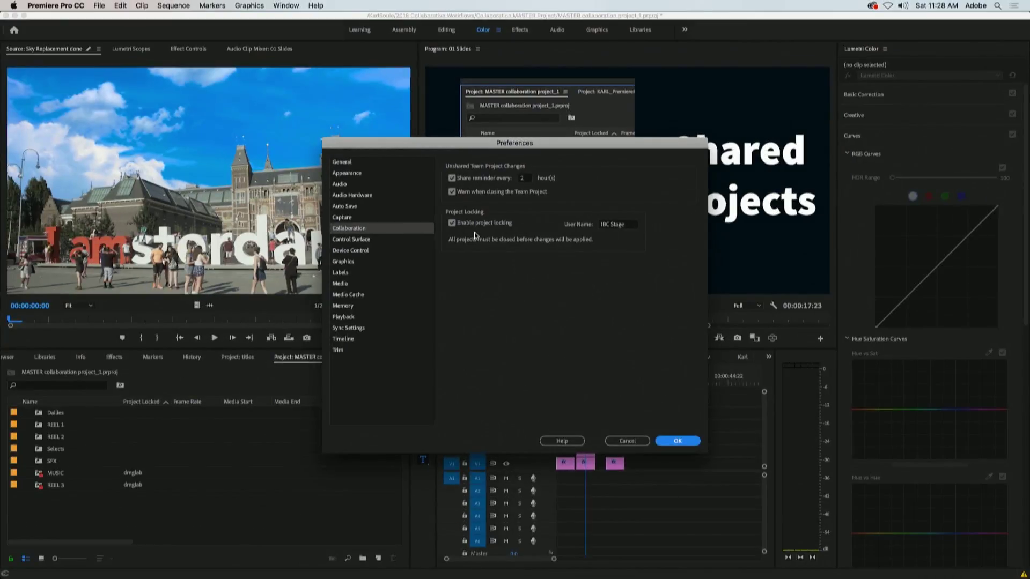
pyautogui.click(644, 441)
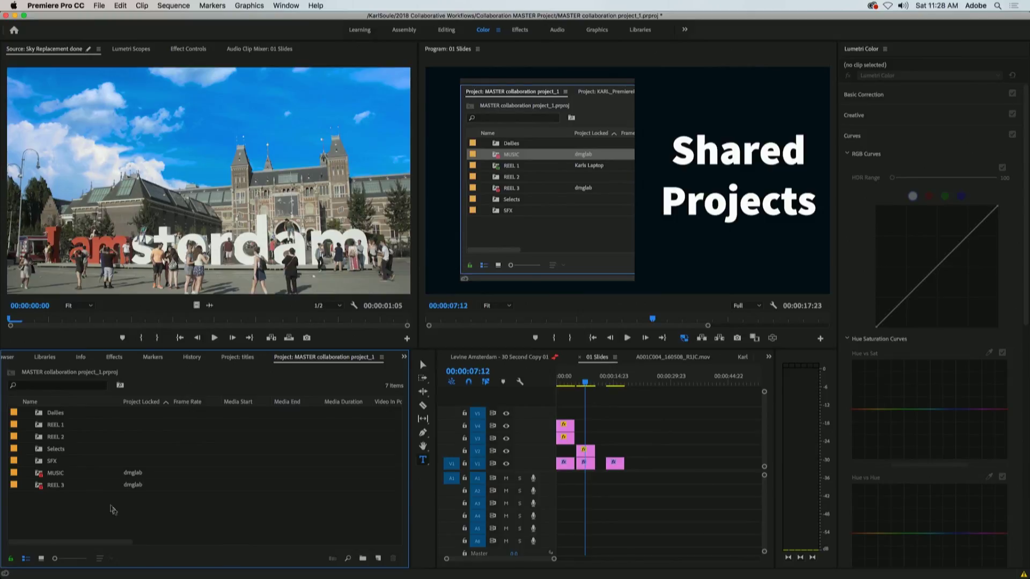
# Step: Reveal the SFX shared project in Finder
pyautogui.rightClick(38, 463)
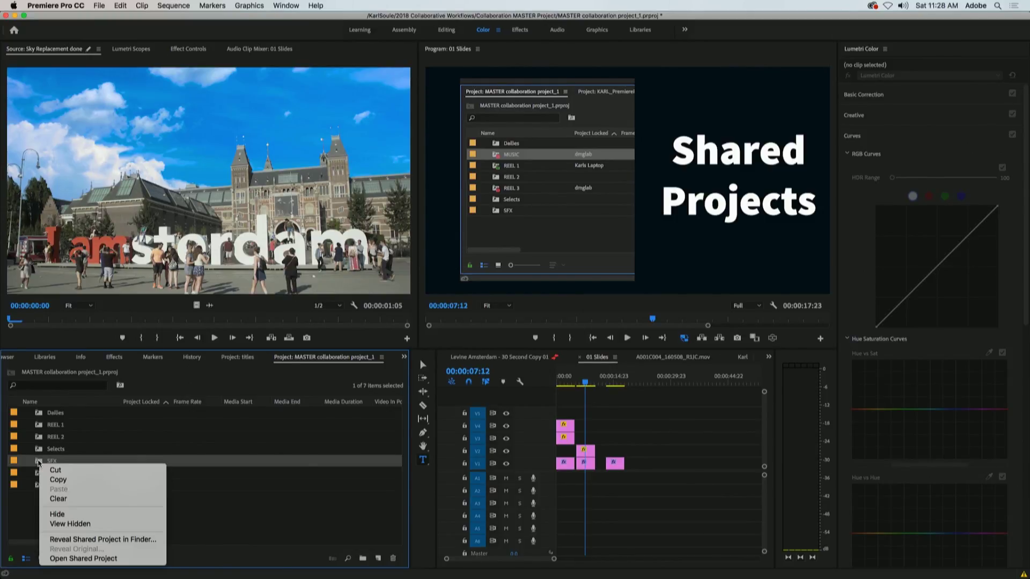
pyautogui.click(63, 539)
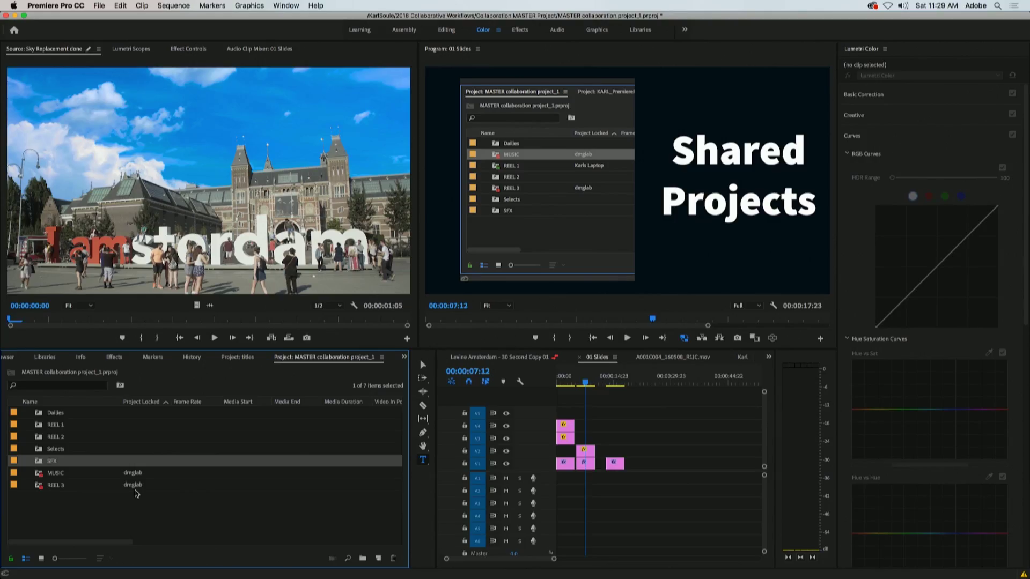
# Step: Open the MUSIC shared project and convert it under the name MUSIC, overwriting the existing project file
pyautogui.doubleClick(41, 475)
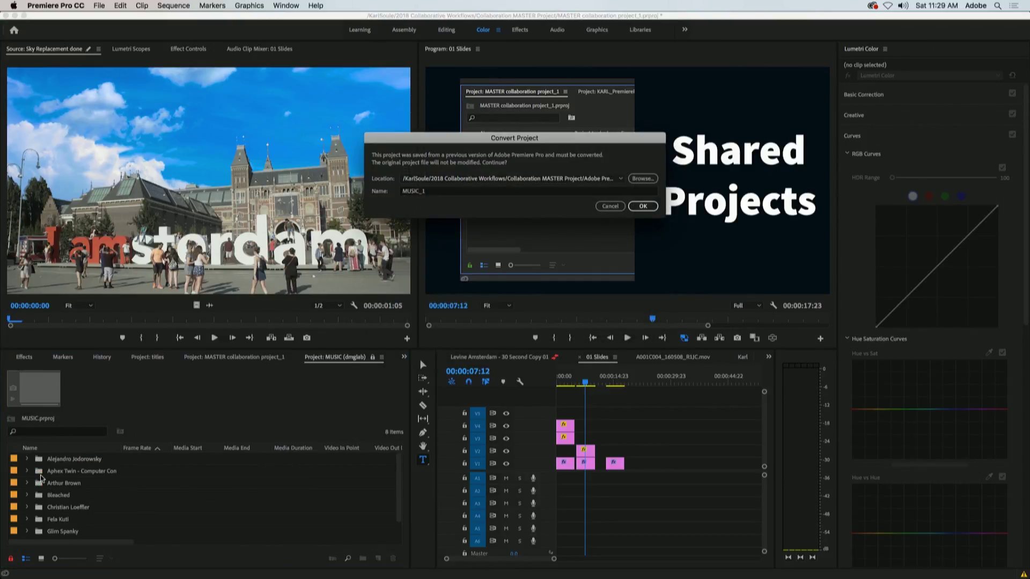
pyautogui.moveTo(435, 196); pyautogui.dragTo(417, 192)
pyautogui.press('BackSpace')
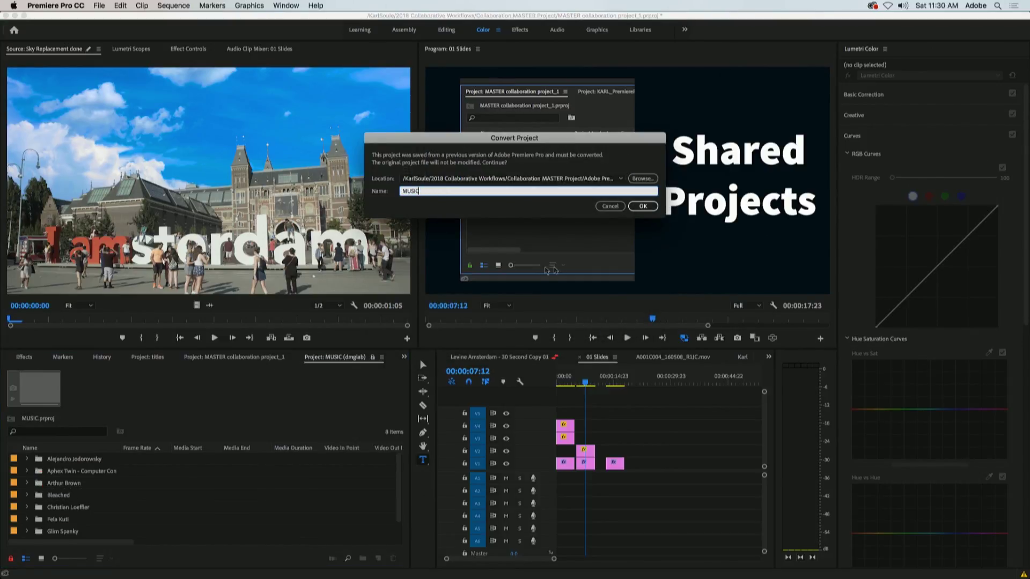
pyautogui.click(636, 208)
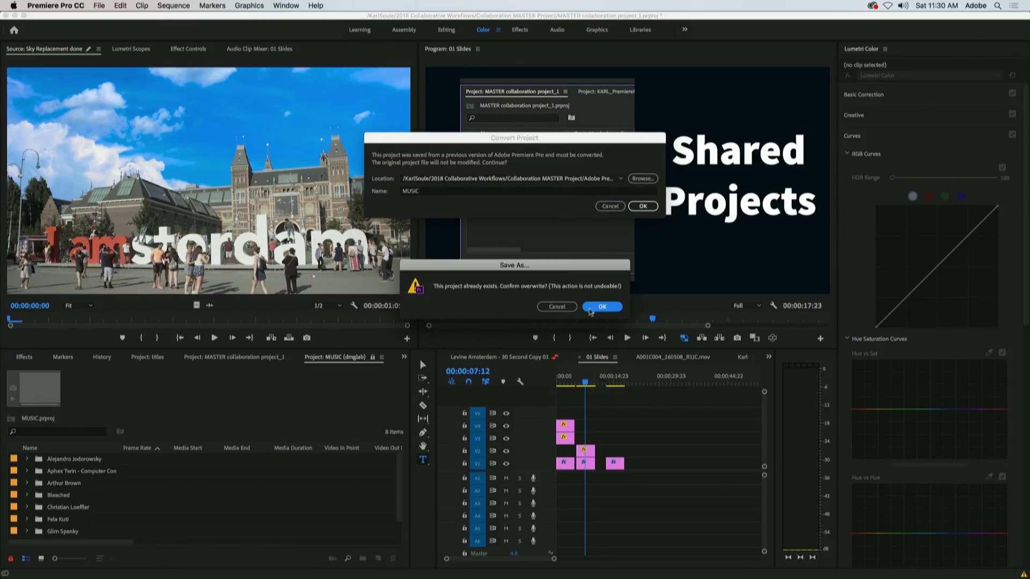
pyautogui.click(590, 308)
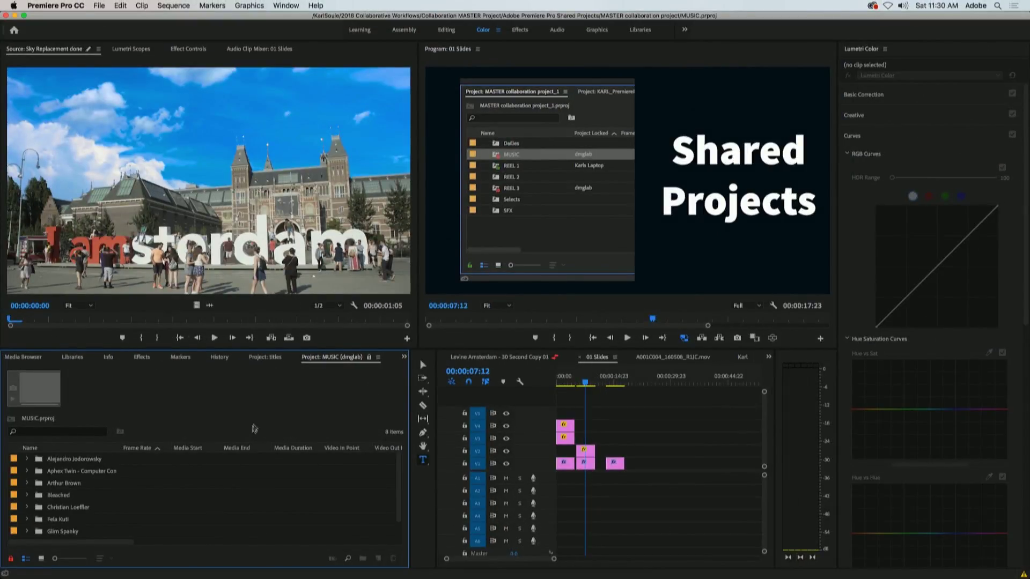
pyautogui.click(404, 357)
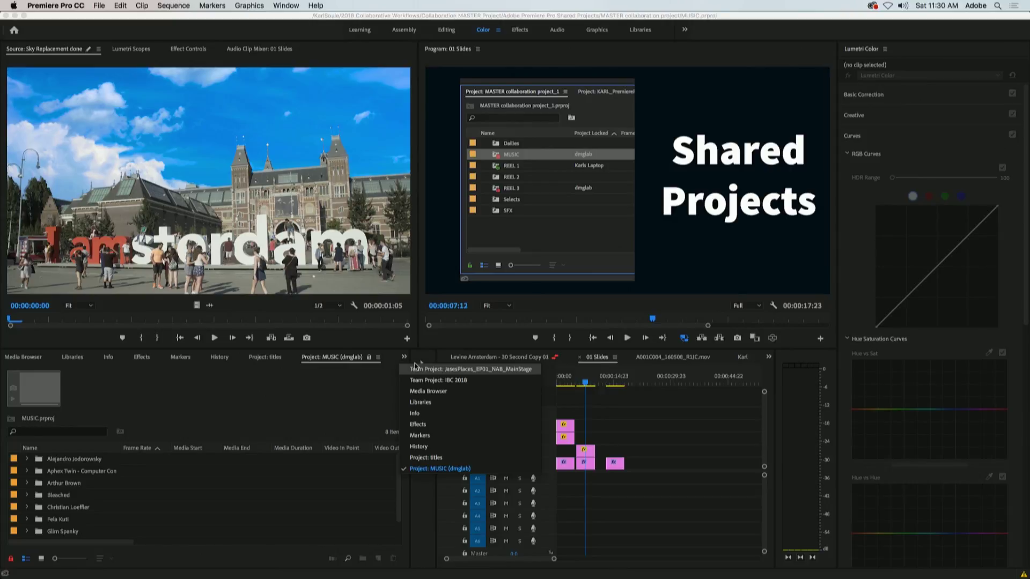
pyautogui.click(286, 5)
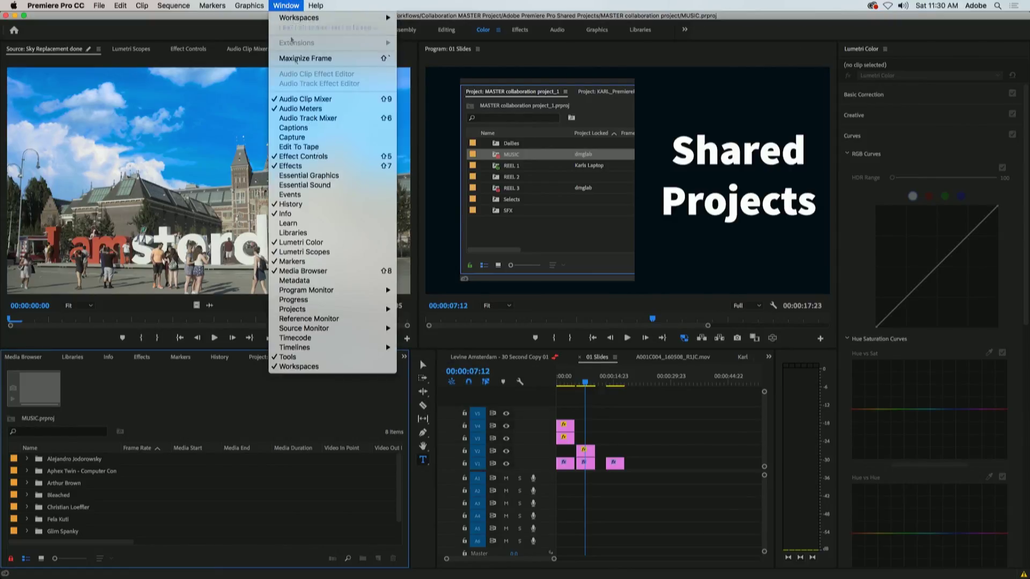
pyautogui.moveTo(345, 314)
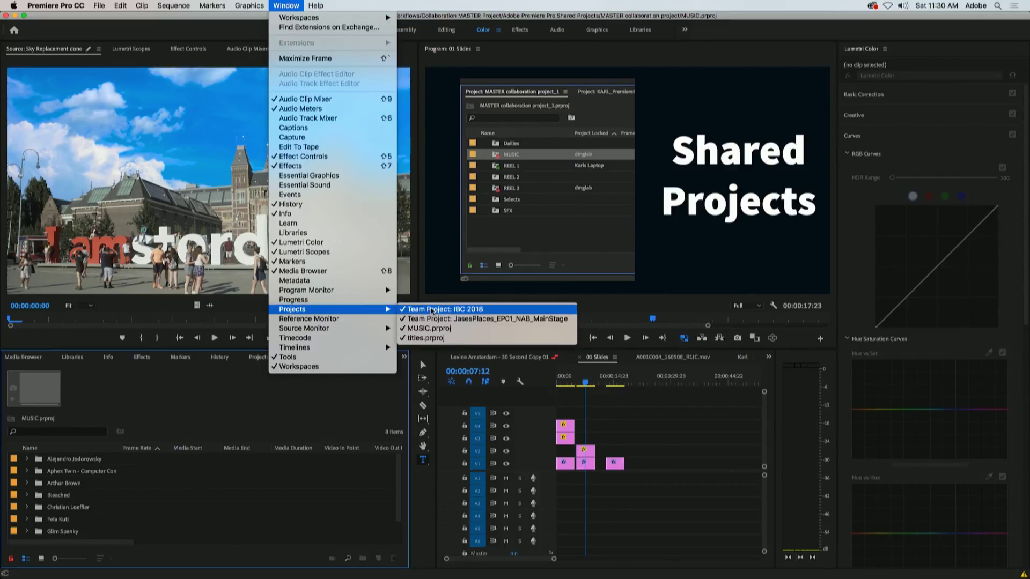
pyautogui.click(224, 386)
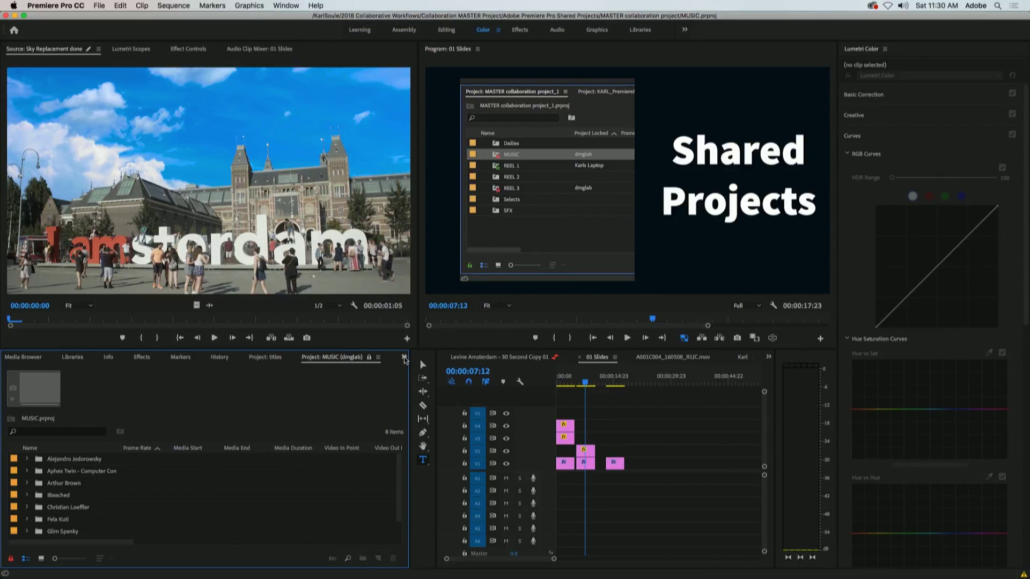
pyautogui.click(405, 357)
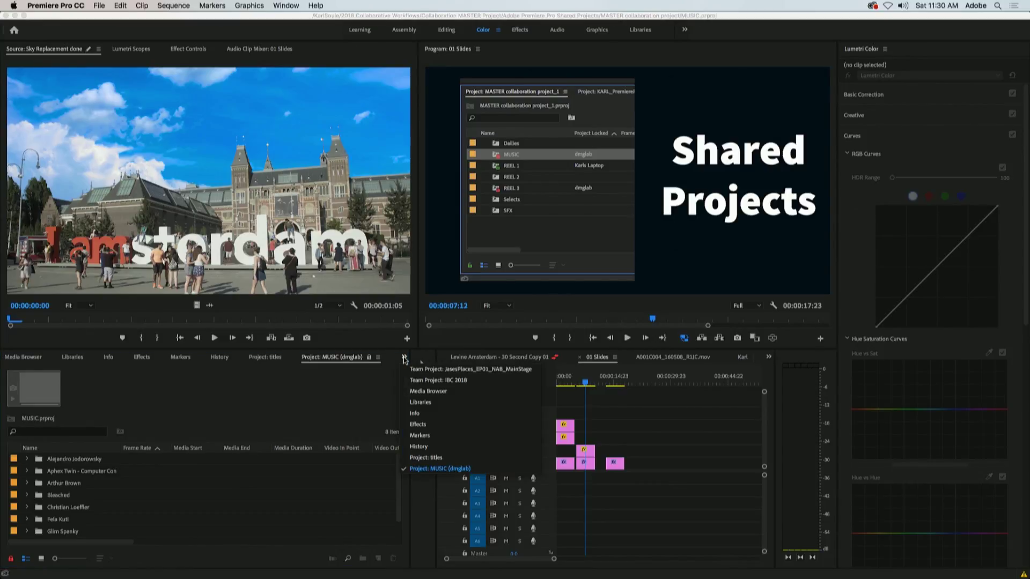
pyautogui.click(240, 376)
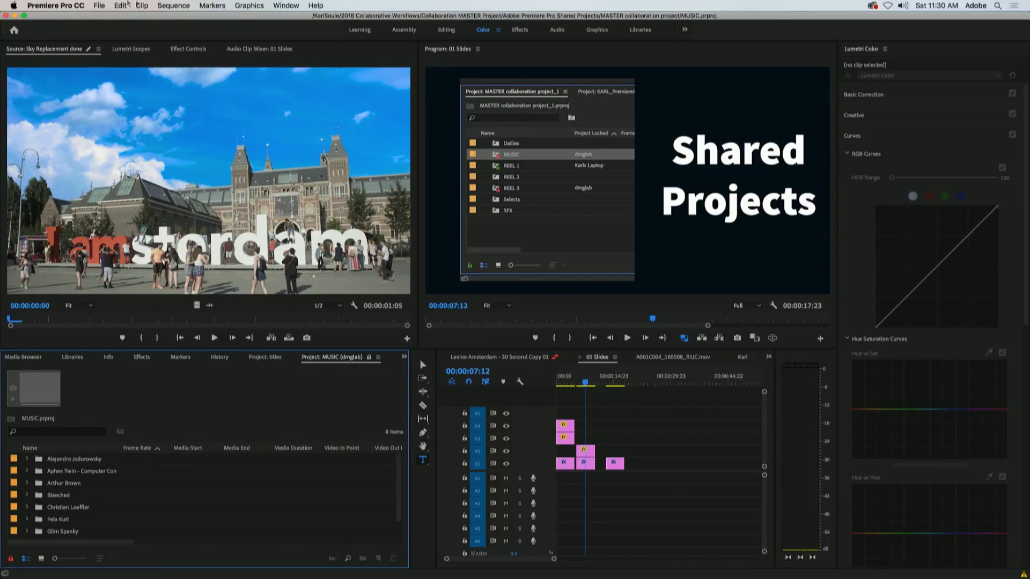
# Step: Reopen MASTER collaboration project_1 from the recently used projects
pyautogui.click(96, 4)
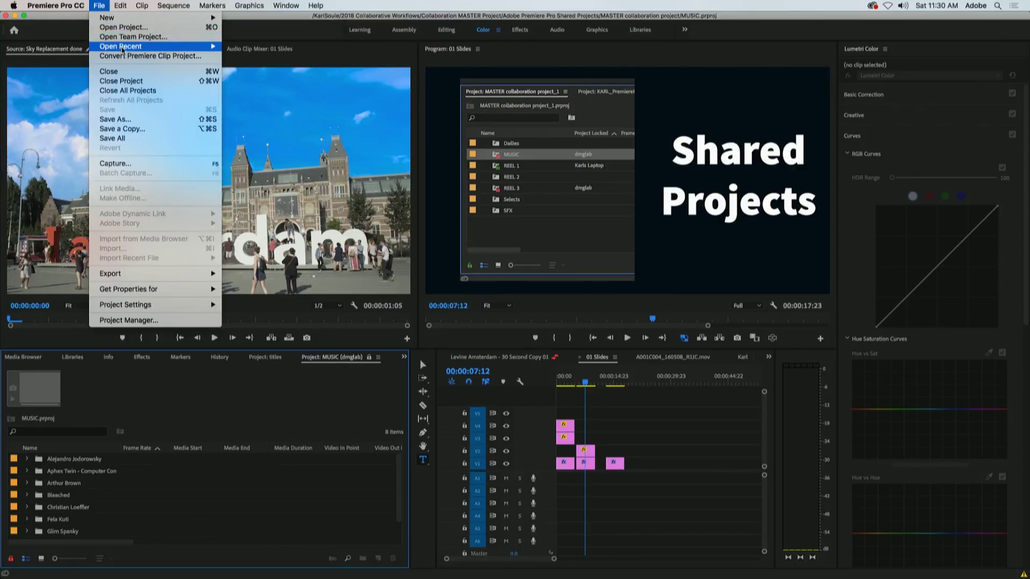
pyautogui.moveTo(145, 46)
pyautogui.click(318, 56)
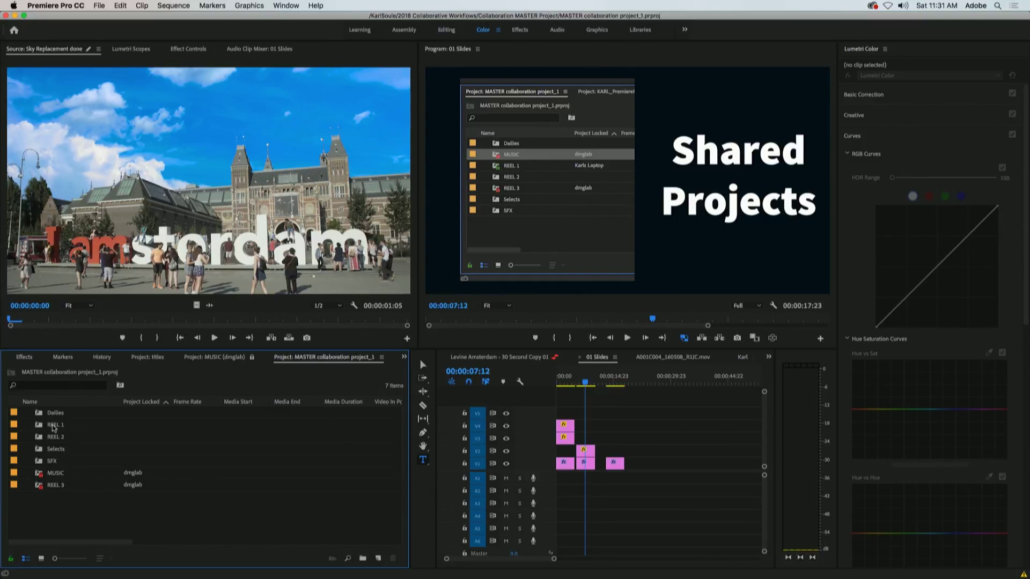
# Step: Open the REEL 1 shared project, accept the load notice and check its lock owner in the master project
pyautogui.doubleClick(51, 425)
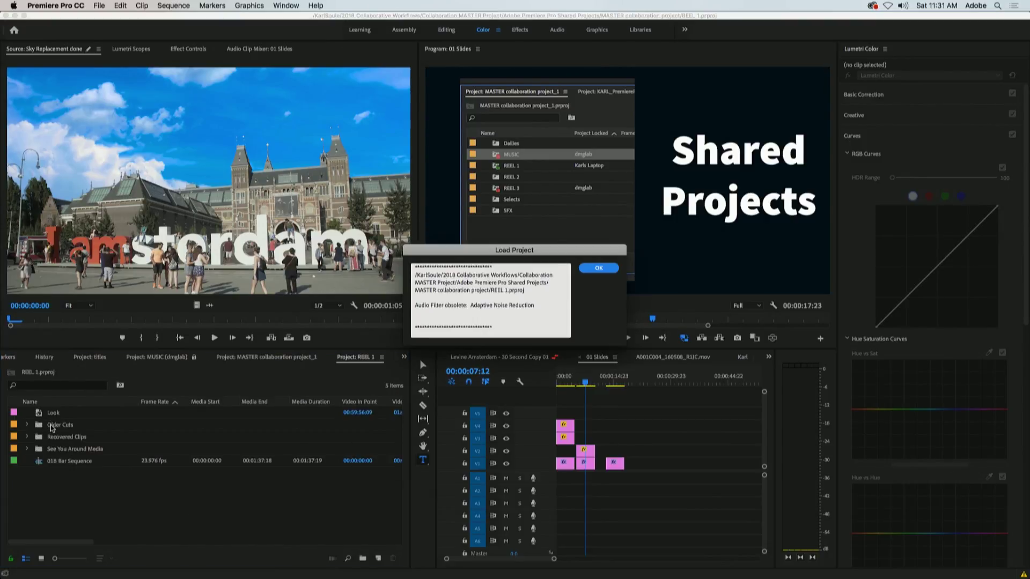
pyautogui.click(608, 269)
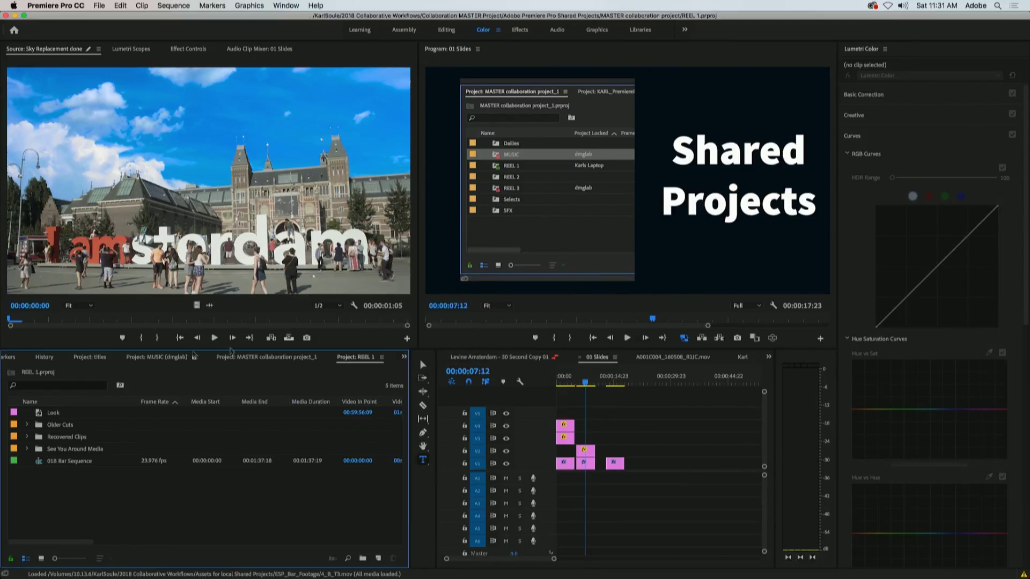
pyautogui.click(253, 358)
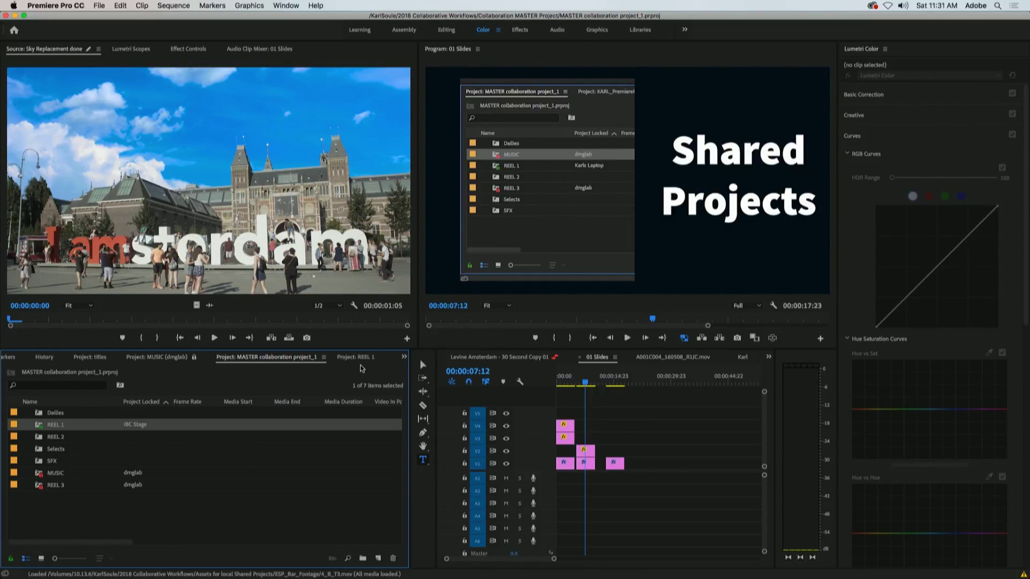
# Step: Switch the REEL 1 project to read-only and check its lock status in the master project
pyautogui.click(354, 363)
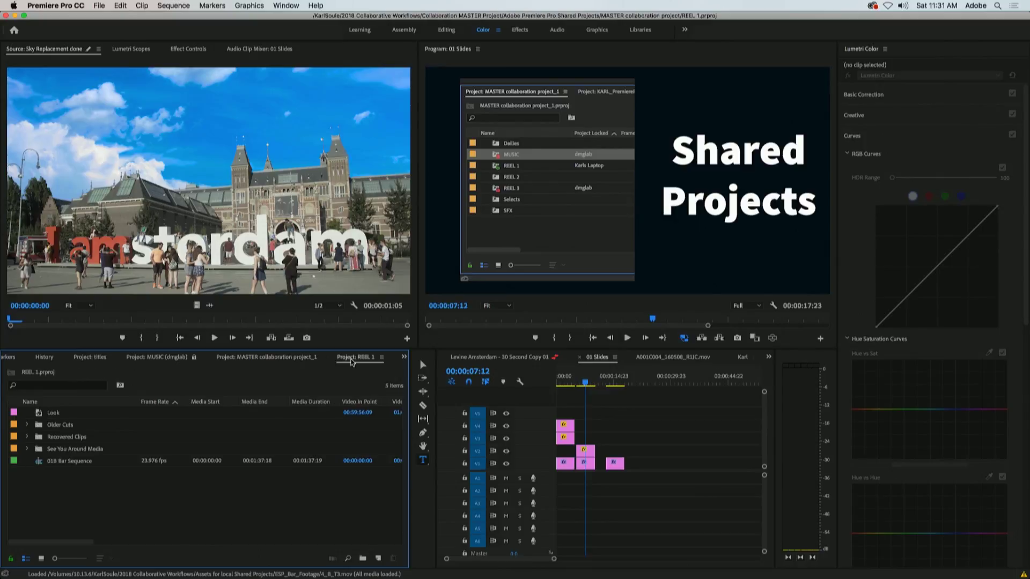
pyautogui.click(11, 560)
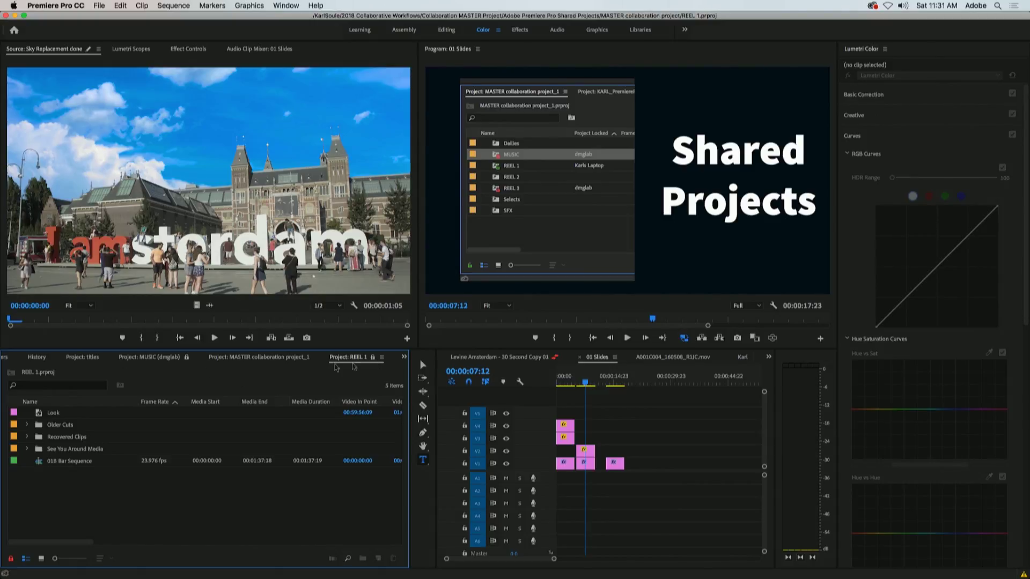
pyautogui.click(225, 358)
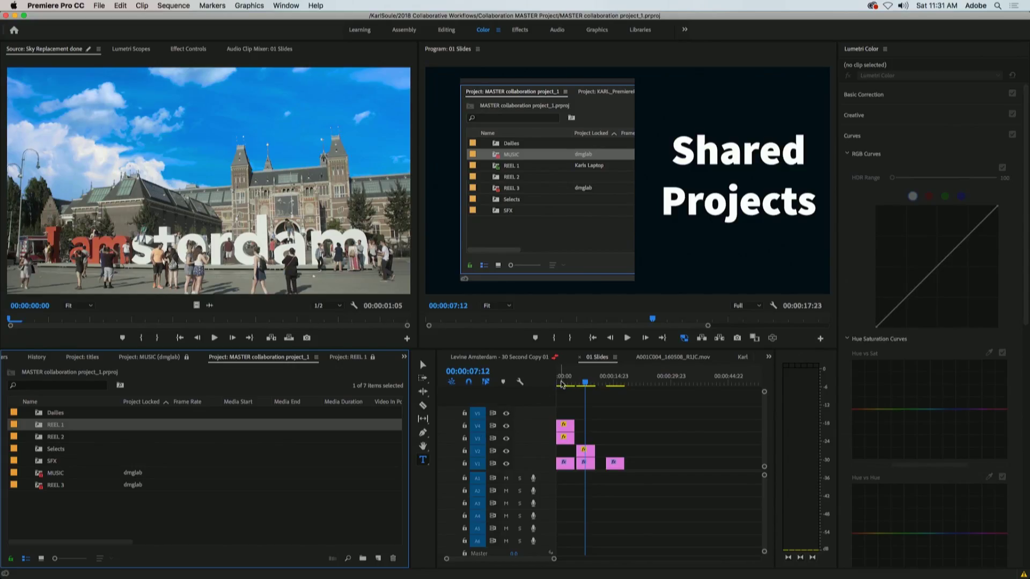
# Step: Return the 01 Slides sequence to the Team Projects slide at 00:00:01:14
pyautogui.click(563, 381)
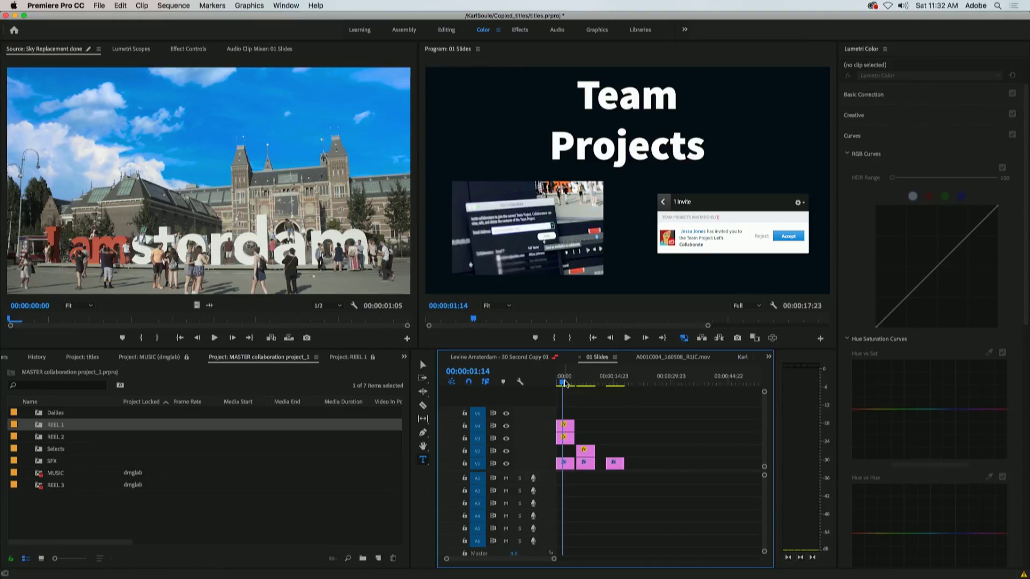